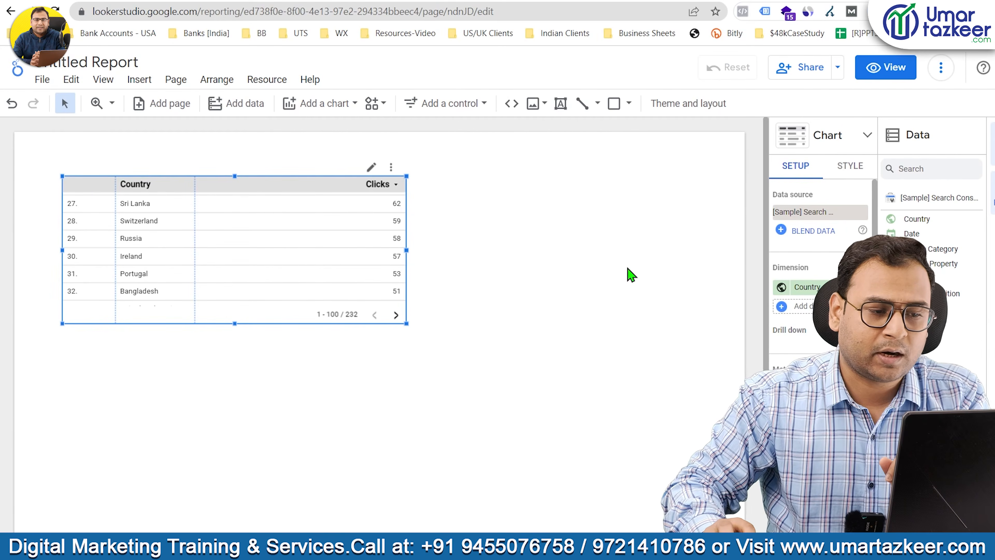
Move the country table closer to the page's left edge and remove the empty URL embed beside it.
drag(364, 229, 340, 232)
click(607, 257)
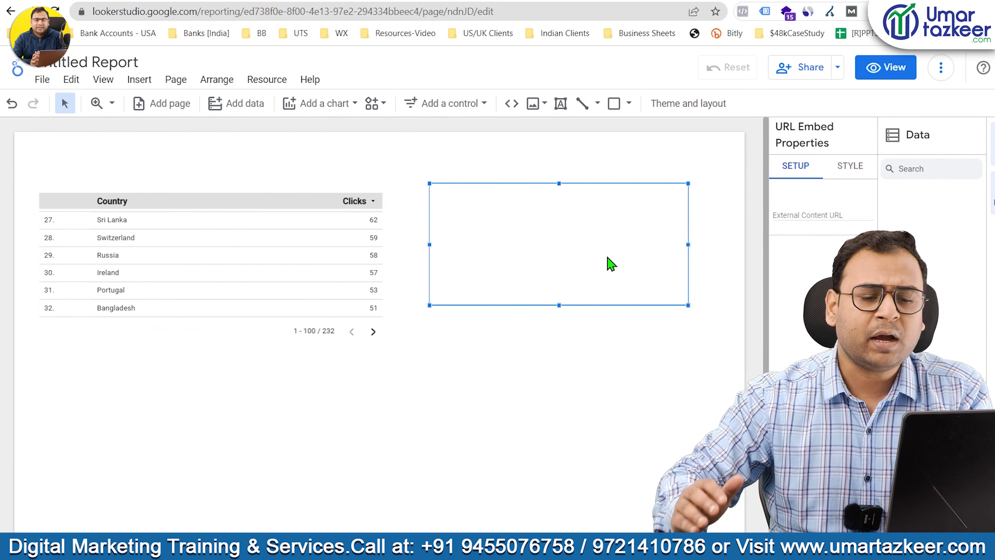
click(608, 376)
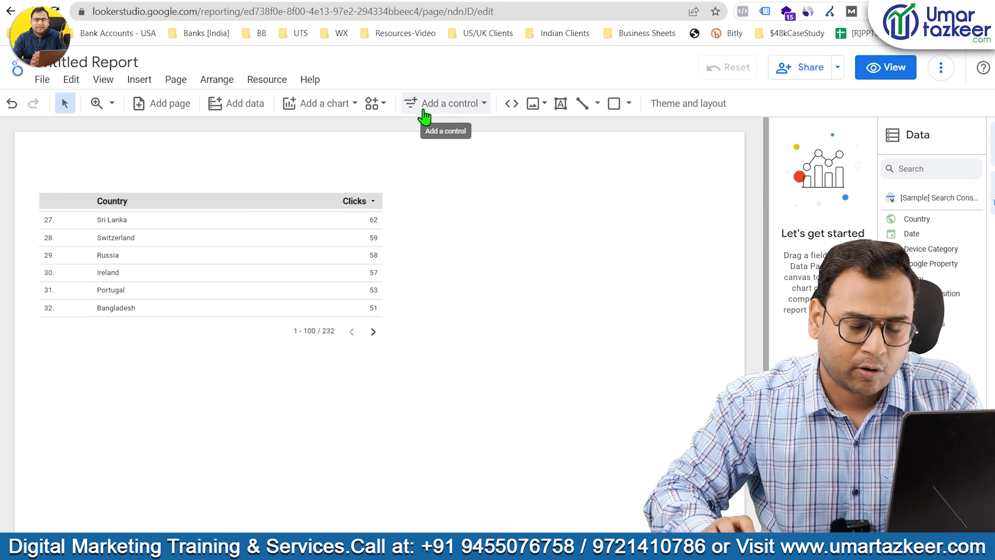
Select the country table and widen its chart properties area so the full setup settings fit.
click(329, 222)
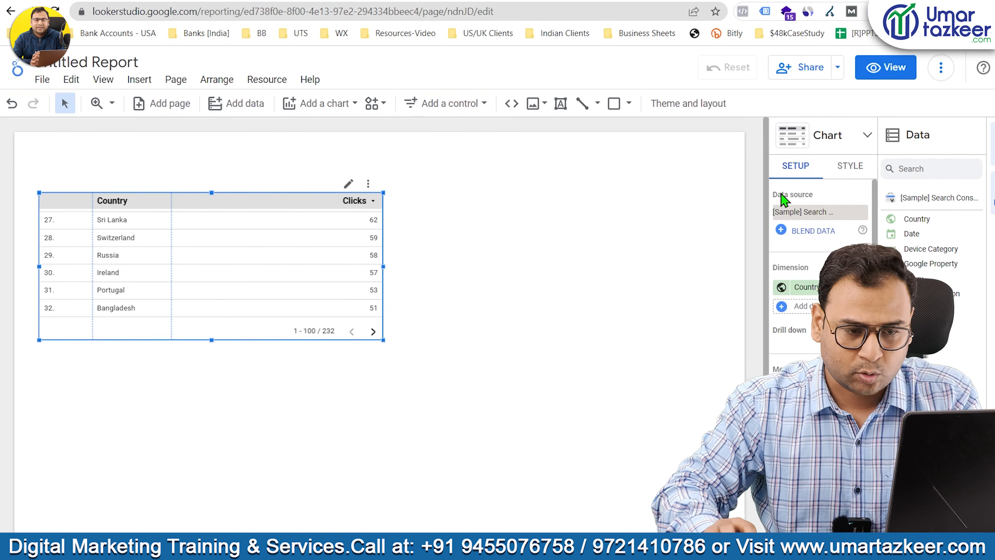
drag(769, 167, 670, 168)
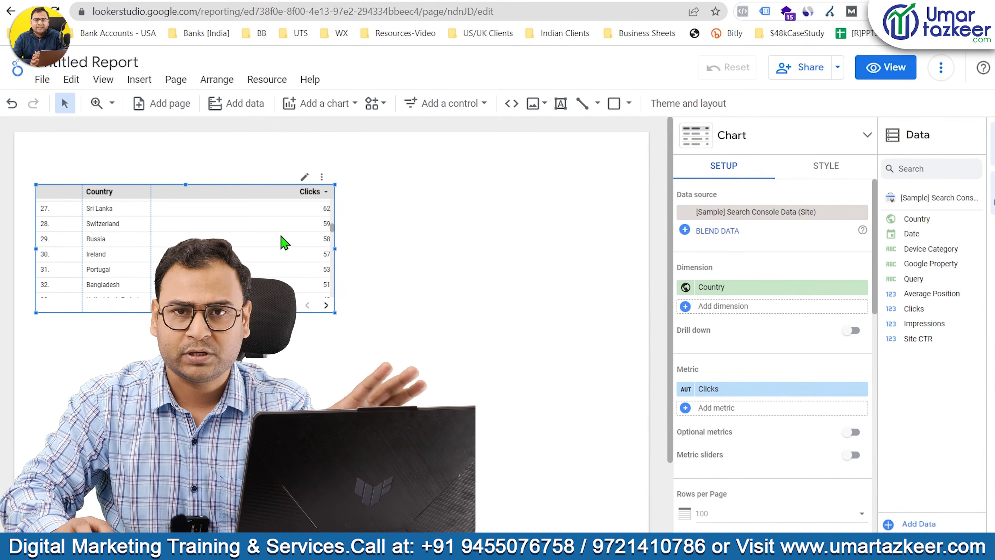
Add a date range control to the right of the country table and reduce its height to a slim bar.
click(456, 104)
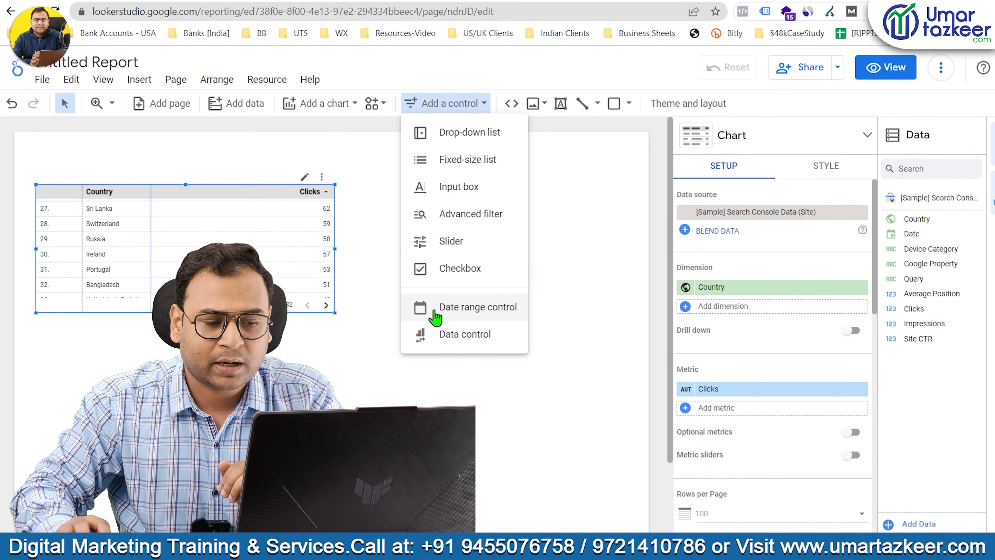
click(473, 313)
drag(409, 160, 595, 196)
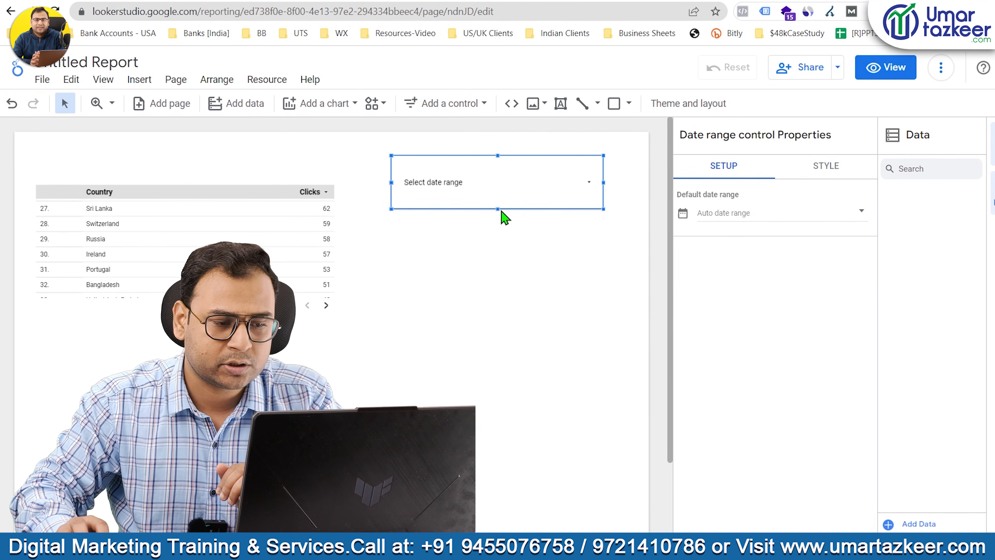
drag(499, 210, 505, 187)
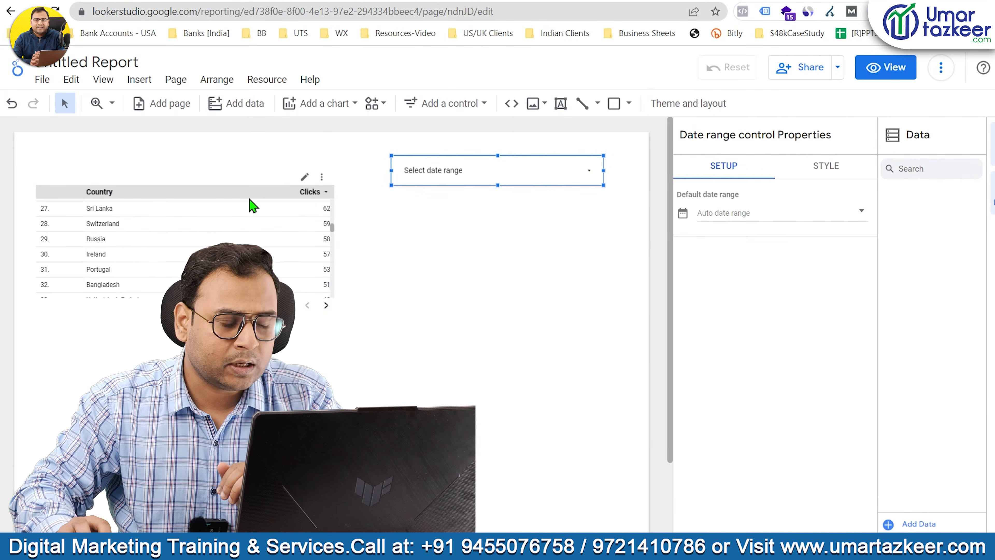
Set the date range control to Last 7 days and apply it to the report.
click(568, 170)
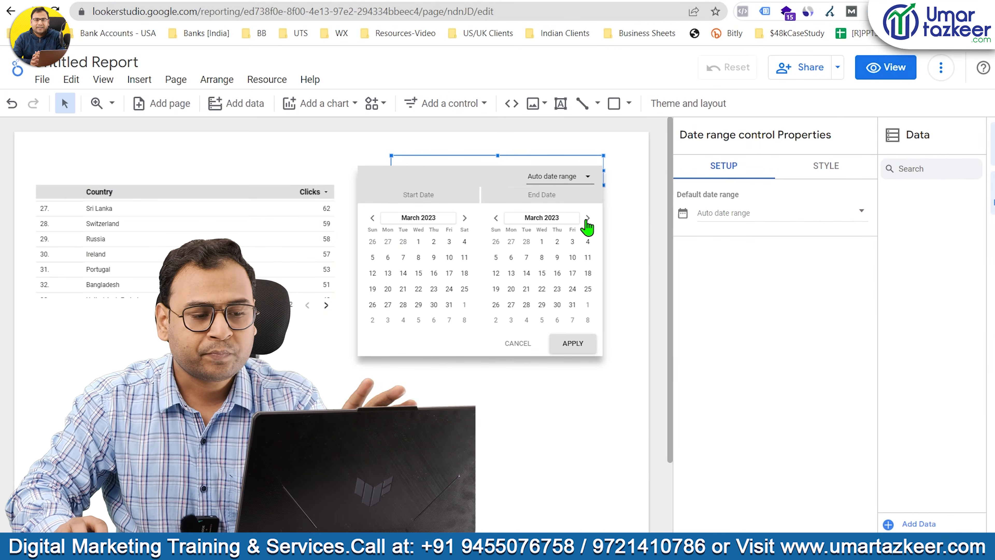
click(569, 182)
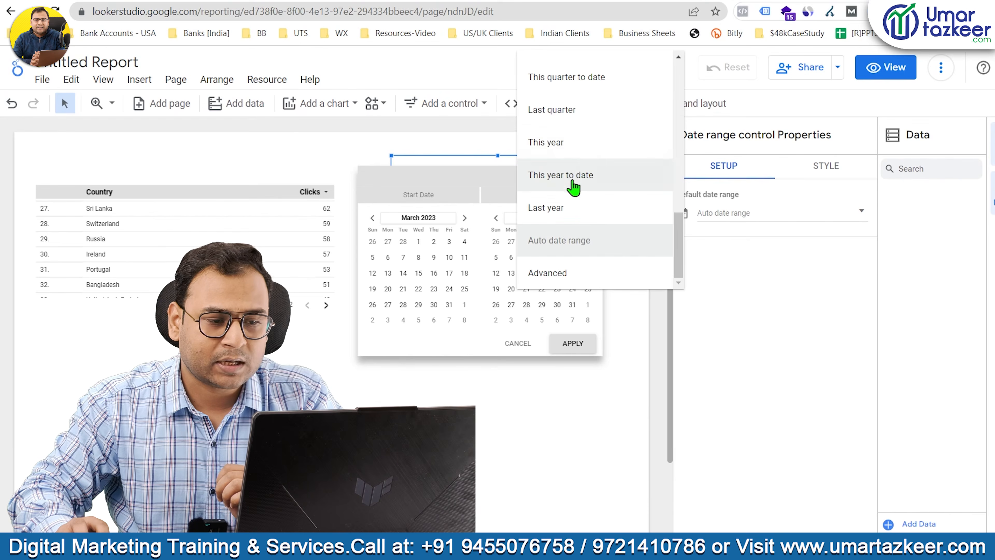
scroll(581, 202, up, 5)
scroll(581, 202, up, 1)
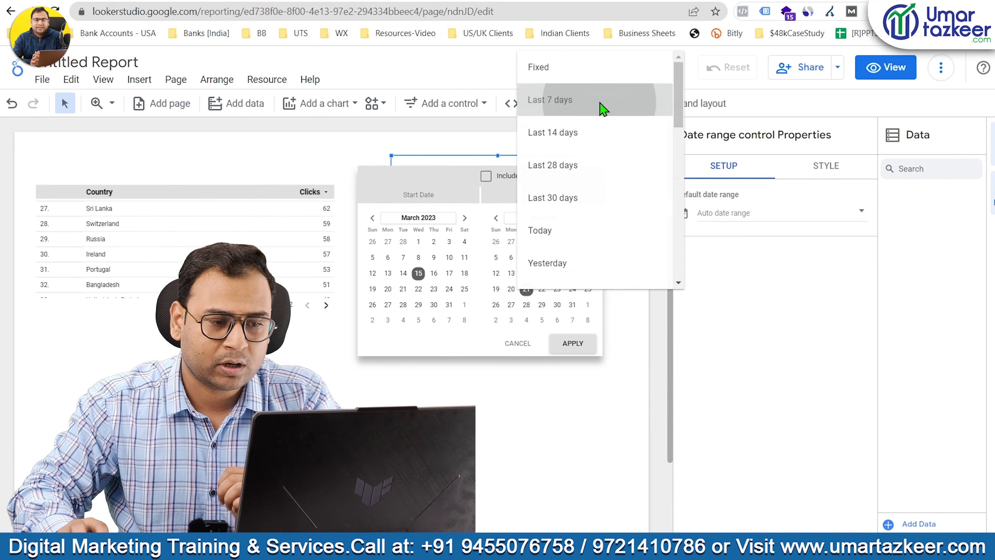
click(639, 101)
click(576, 348)
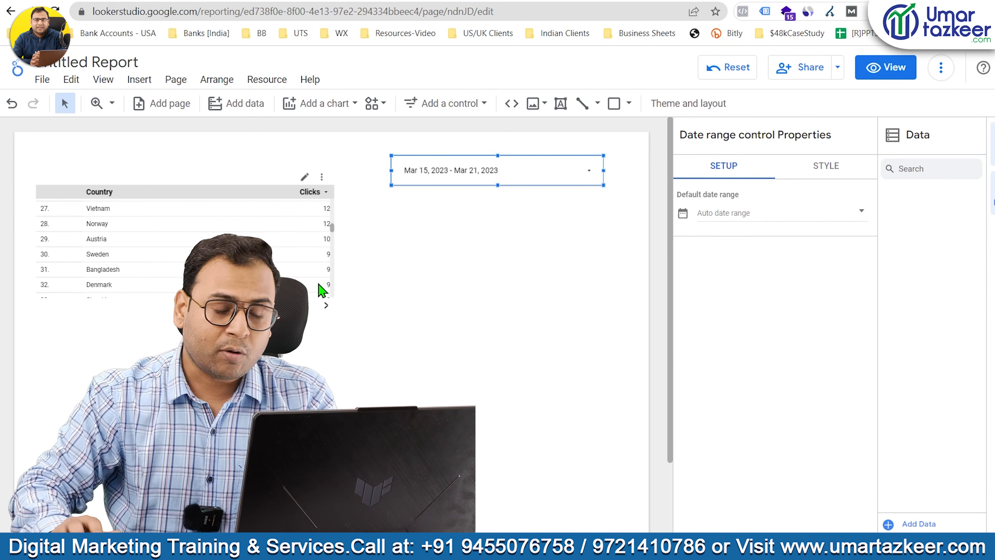
Switch the report to view mode, apply the Last 28 days date range, and look through the country table.
click(882, 67)
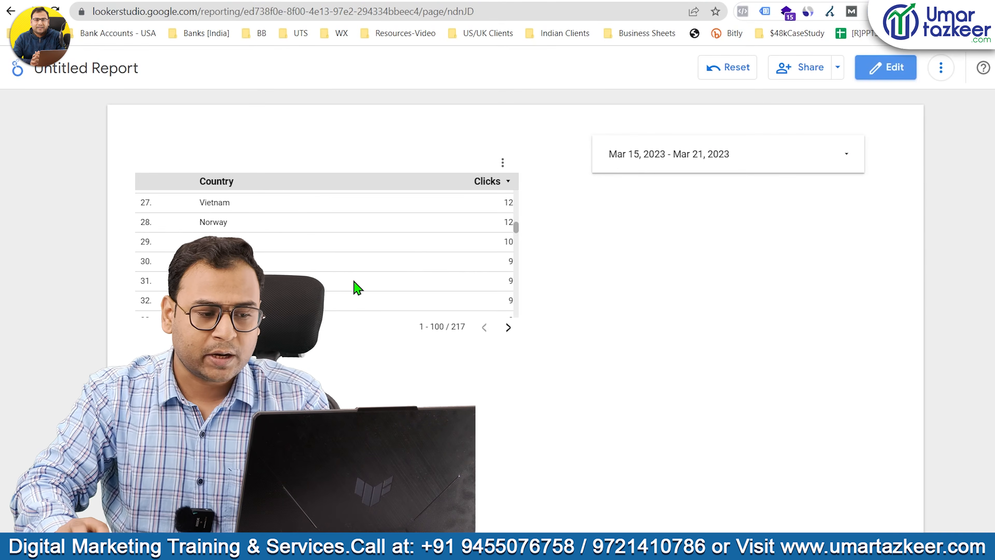
drag(354, 280, 334, 269)
click(759, 243)
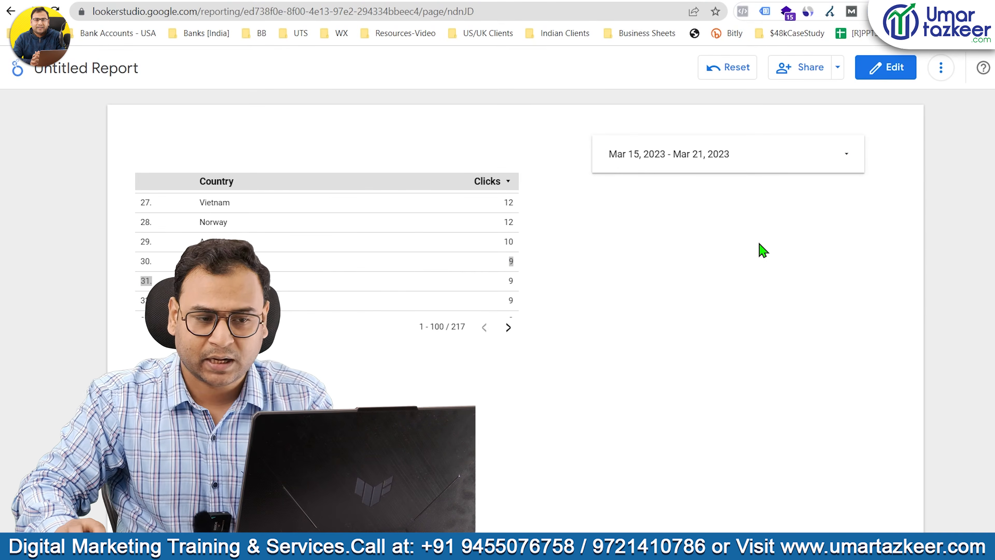
click(697, 157)
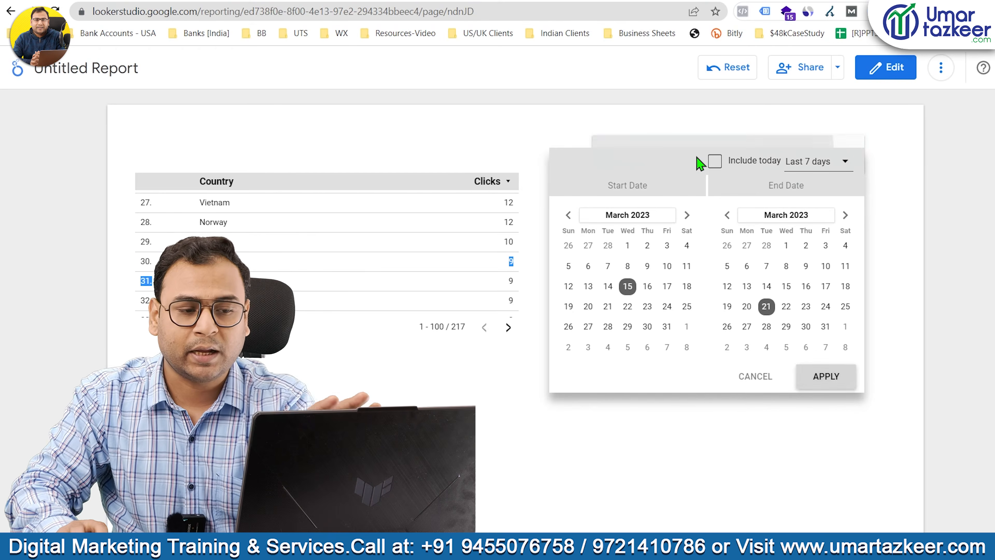
click(817, 162)
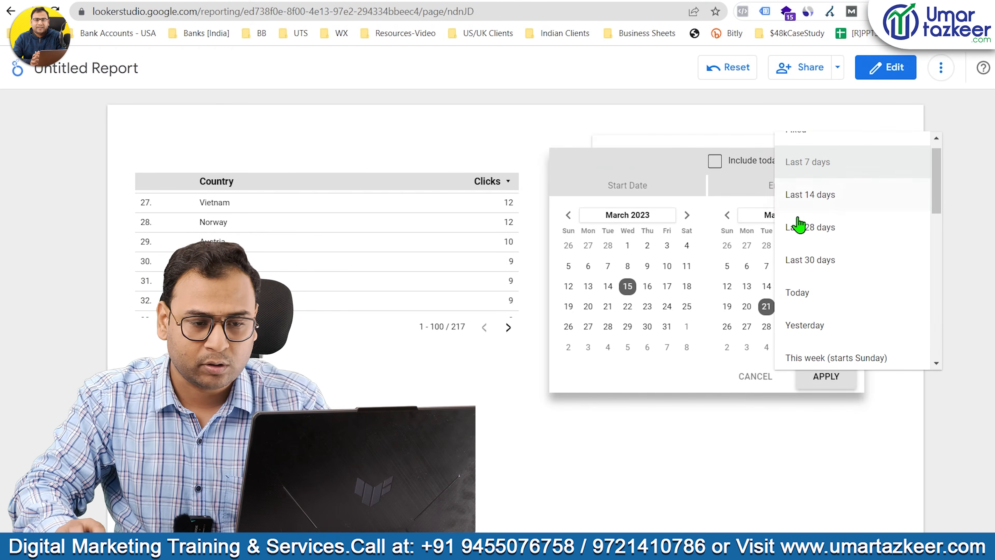
click(822, 224)
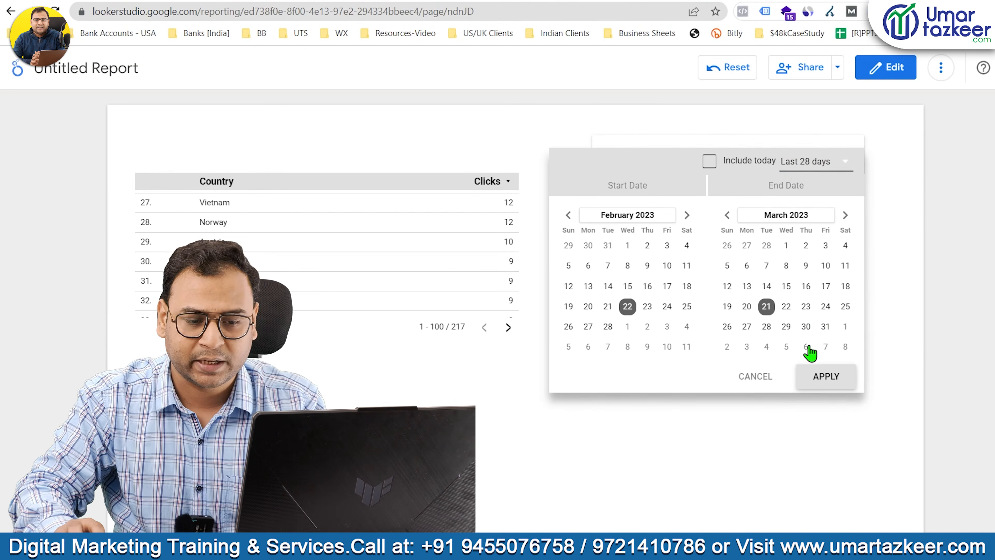
click(826, 376)
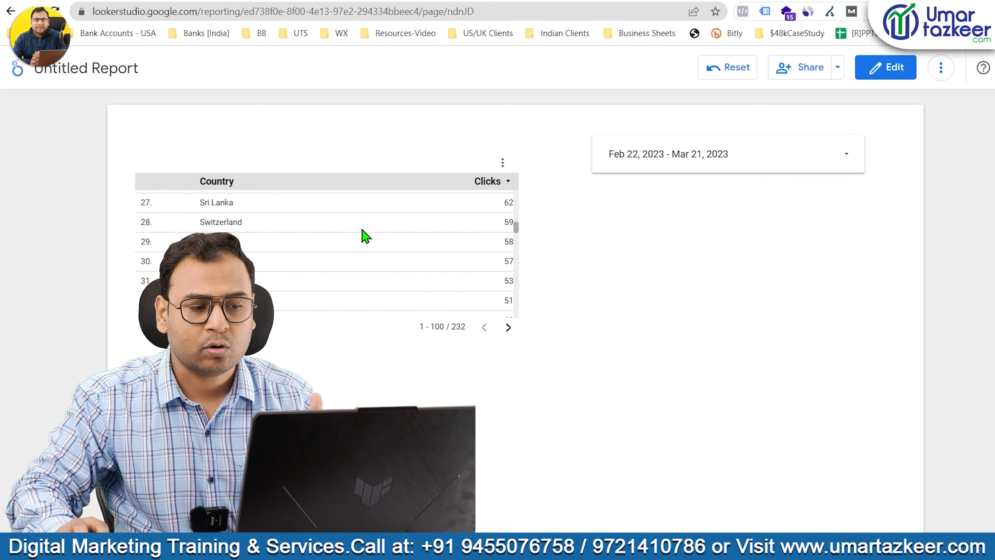
scroll(362, 233, down, 5)
Return to edit mode and delete the date range control from the page.
click(885, 70)
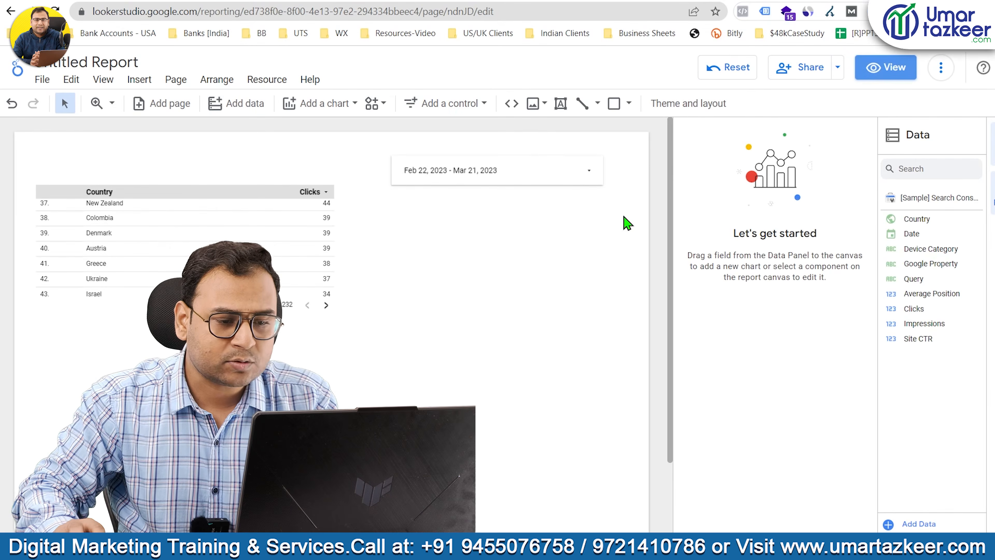
click(522, 185)
click(528, 417)
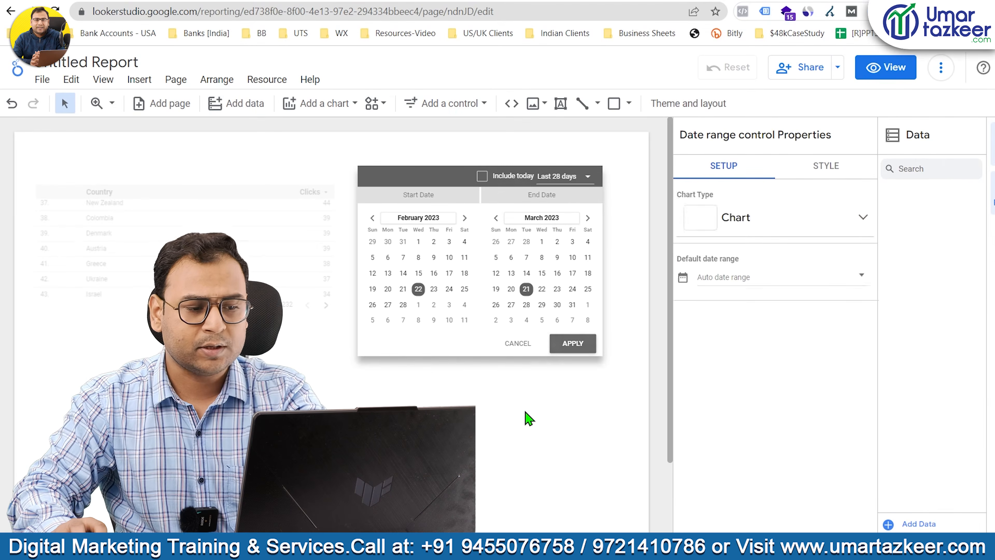
Add a drop-down list control as a wide bar above and to the right of the country table.
click(457, 104)
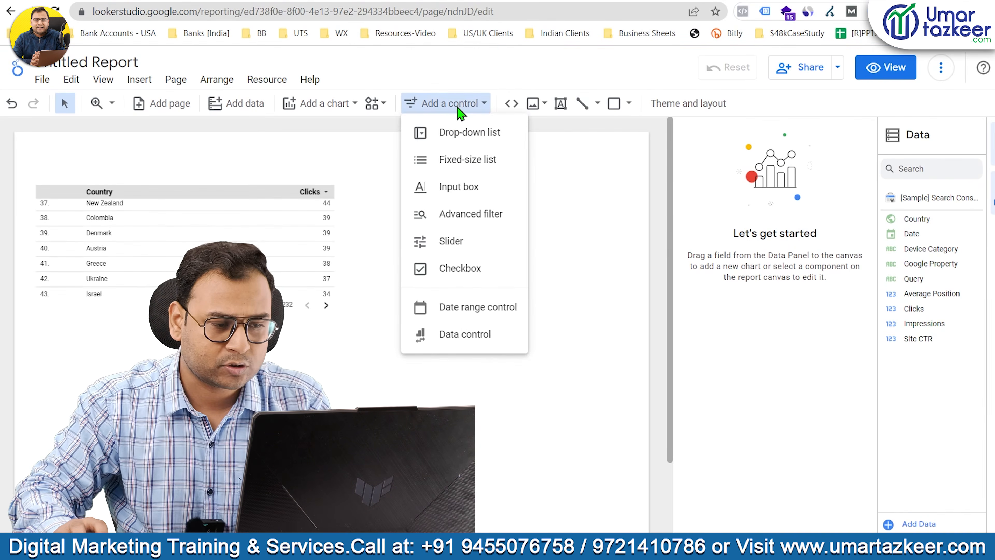
click(481, 134)
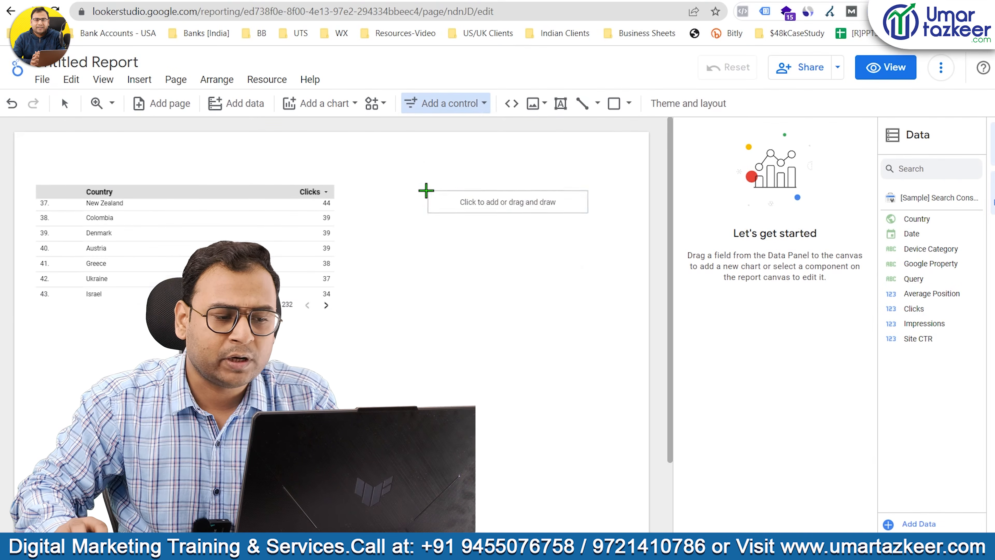
drag(381, 168, 594, 194)
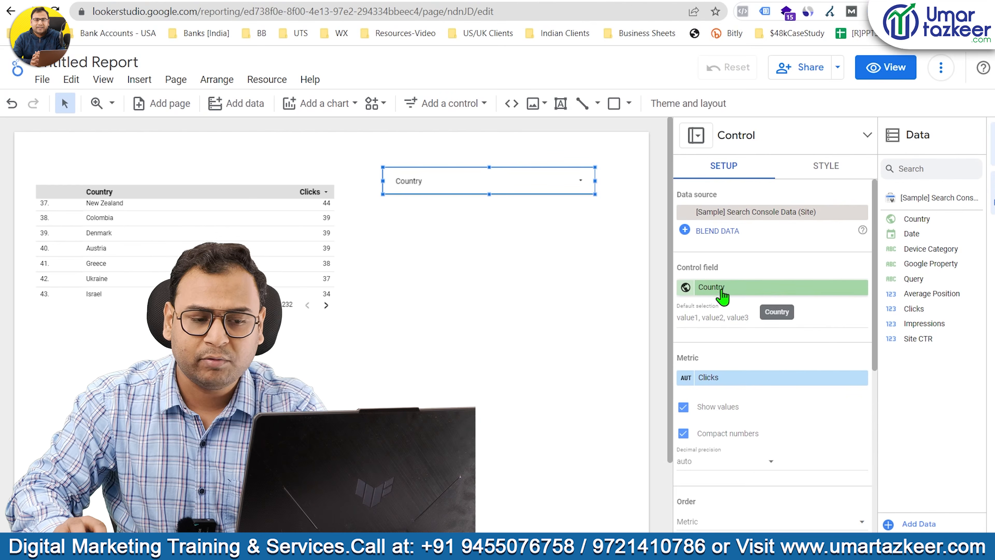
Filter the report to India only with the Country drop-down.
click(466, 190)
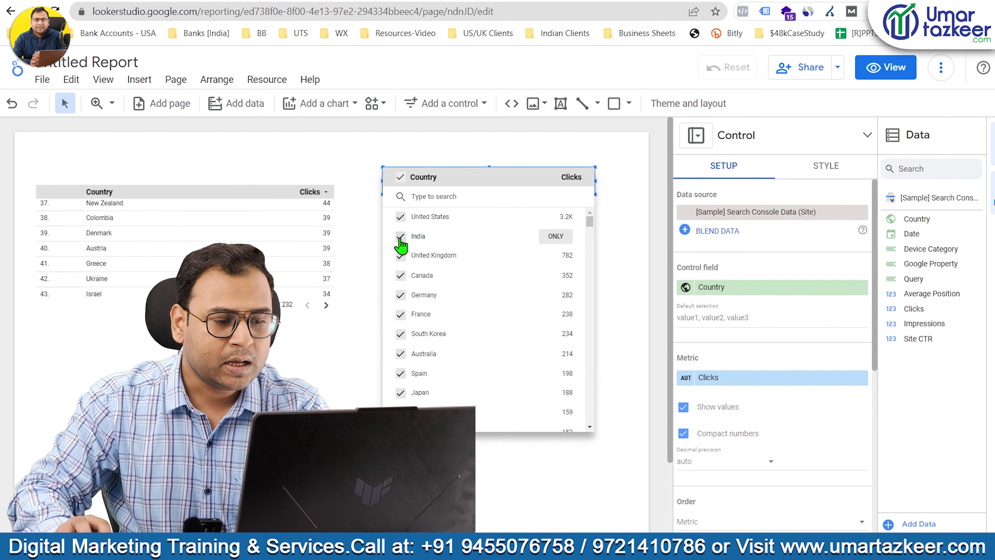
click(556, 237)
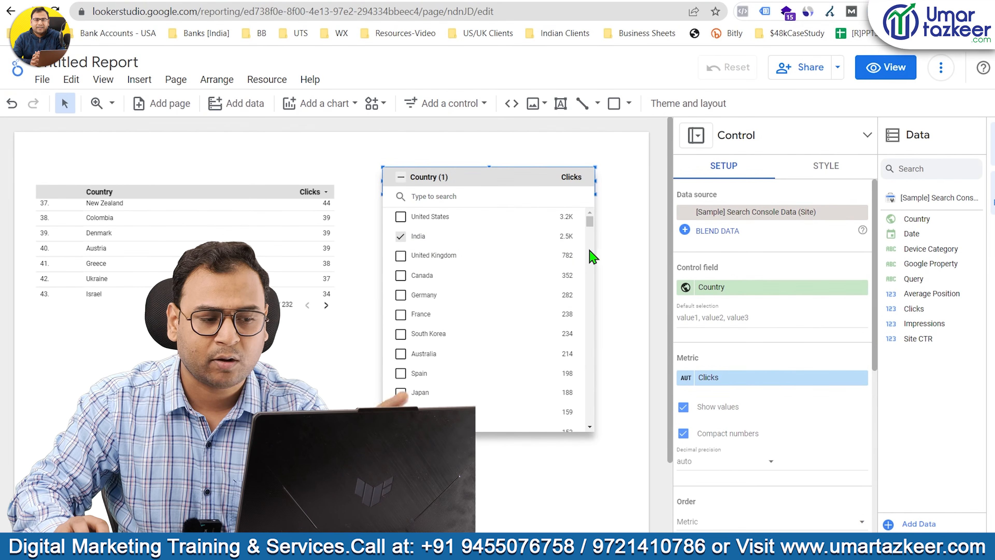
click(345, 332)
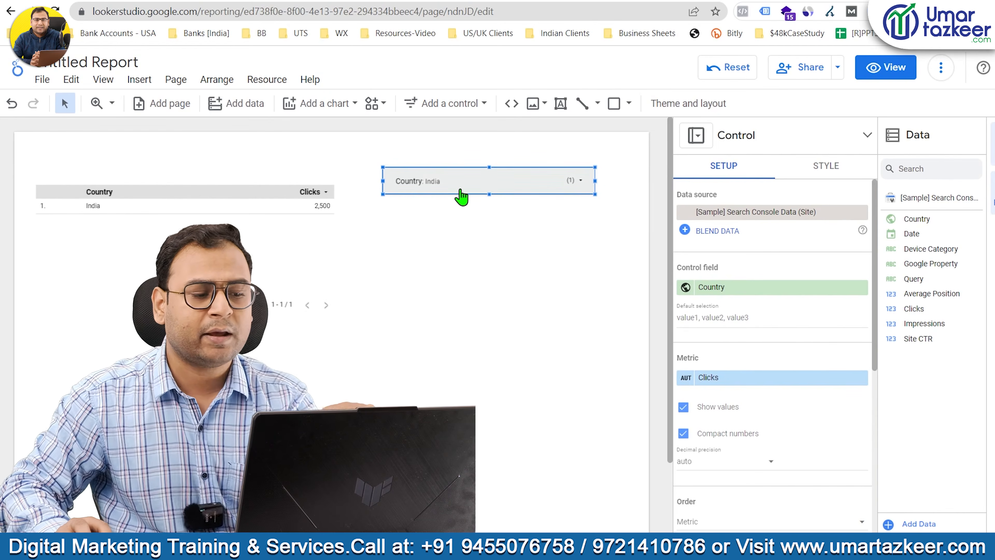
Extend the Country drop-down selection to United States, India, United Kingdom, Canada, Germany, France and South Korea.
click(451, 194)
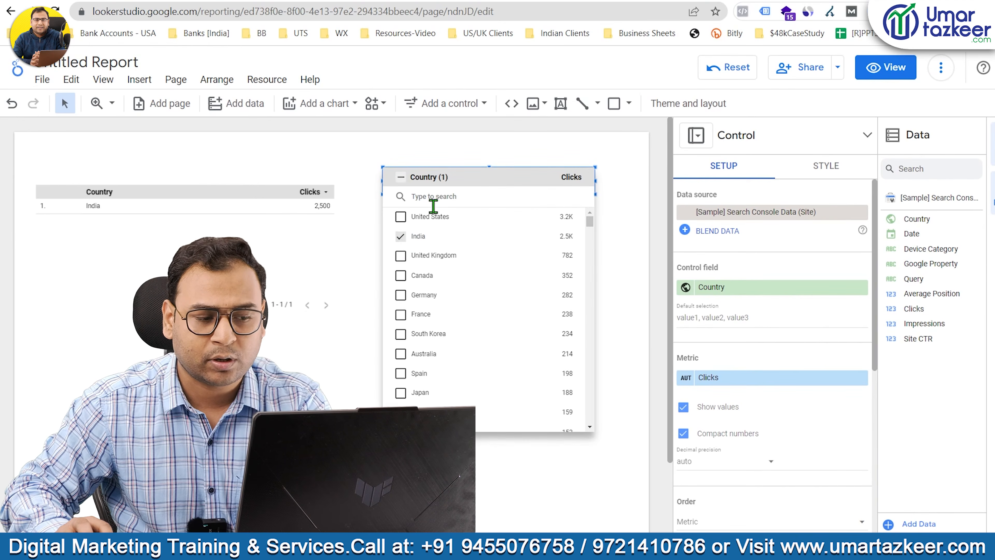
click(406, 235)
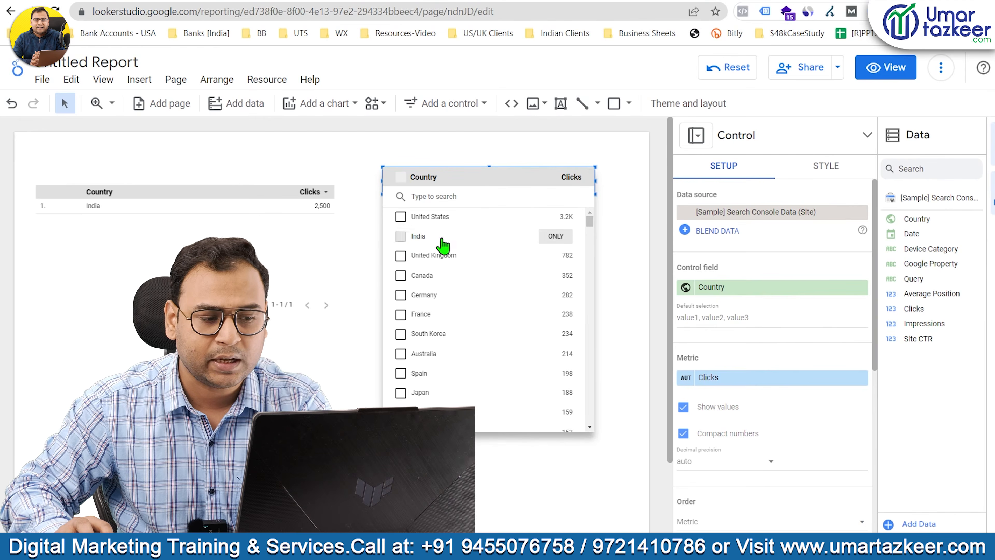
click(400, 216)
click(401, 236)
click(401, 256)
click(400, 275)
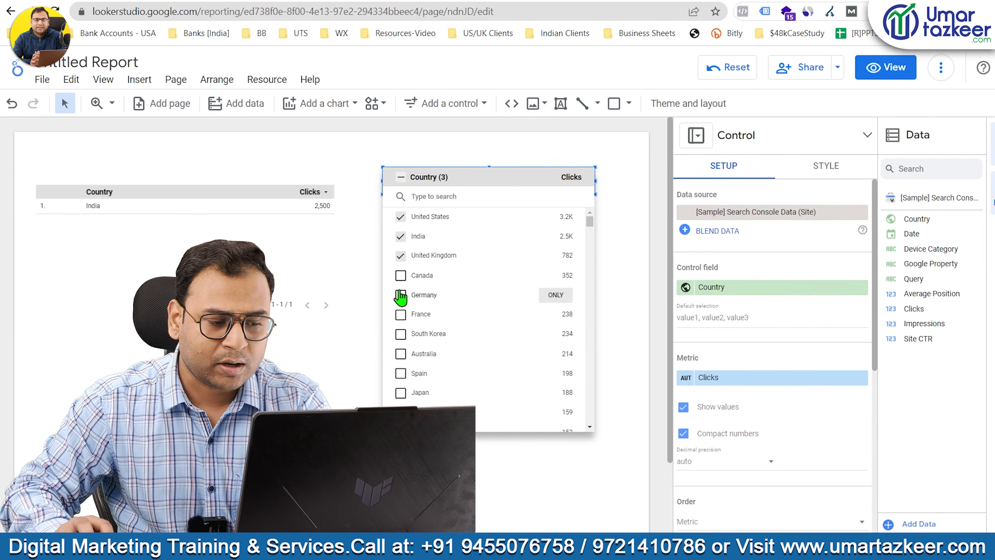
click(400, 295)
click(401, 314)
click(401, 334)
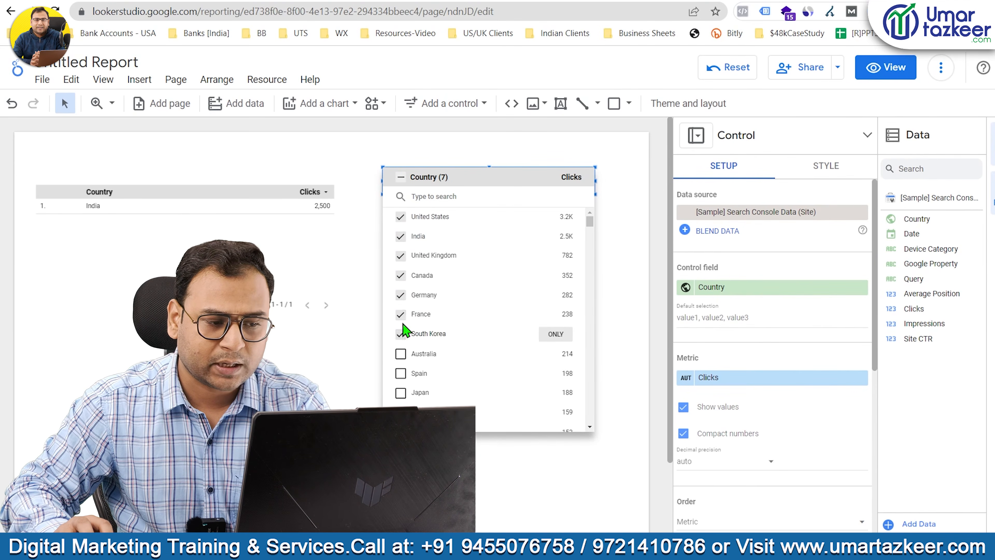
Deselect all seven chosen countries in the Country drop-down and close the list to clear the filter.
click(400, 217)
click(400, 236)
click(401, 255)
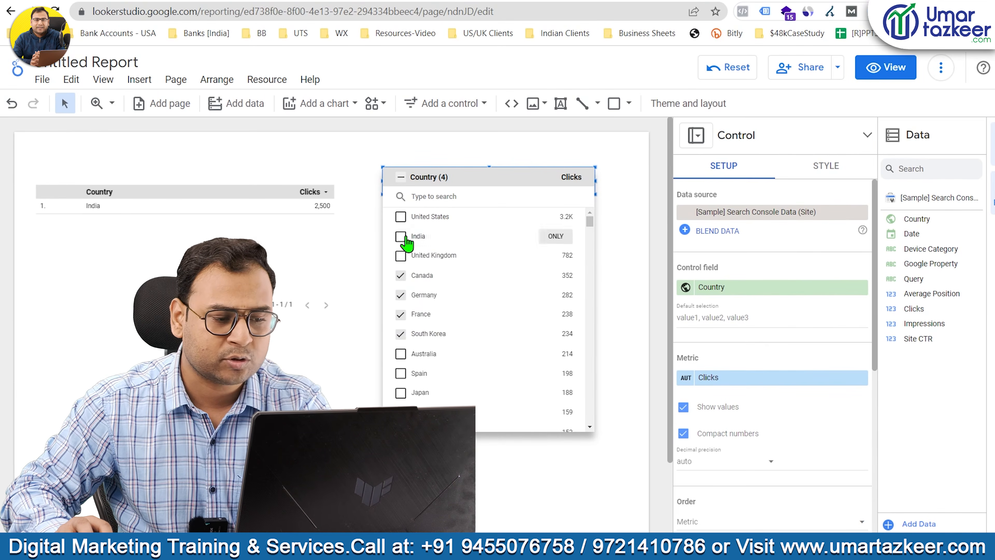
click(400, 275)
click(400, 294)
click(401, 313)
click(400, 333)
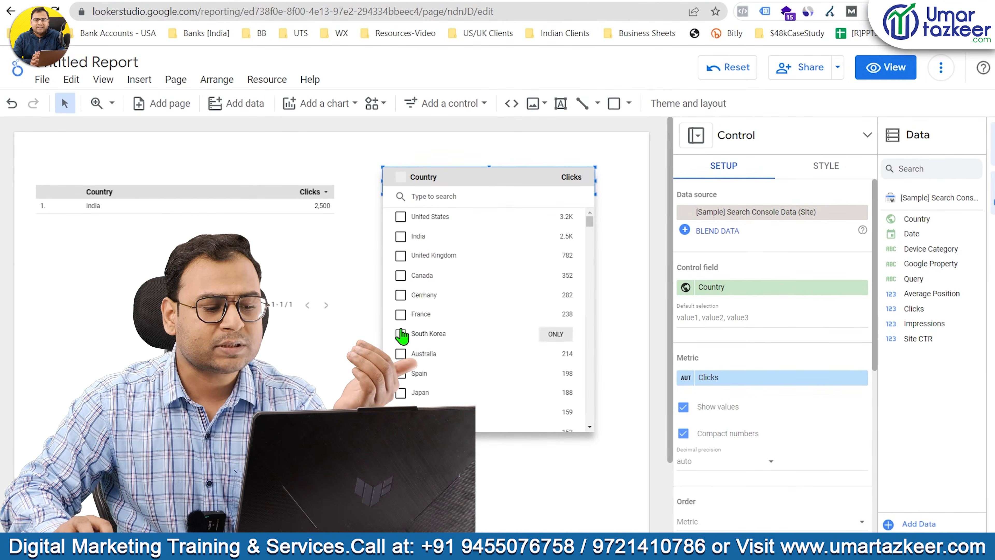
click(348, 289)
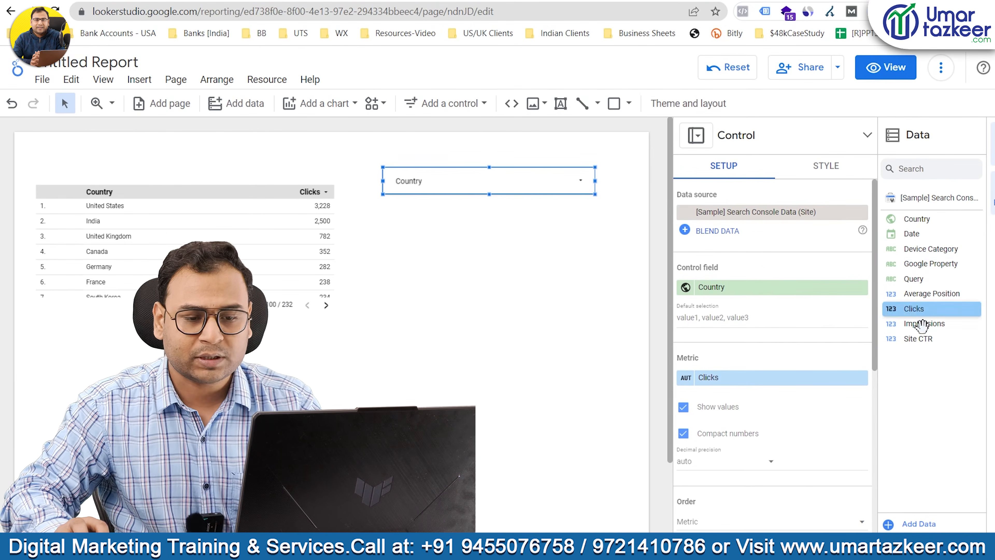
Replace the drop-down's control field with Device Category and filter the report to MOBILE only.
drag(921, 249, 776, 287)
drag(756, 299, 758, 291)
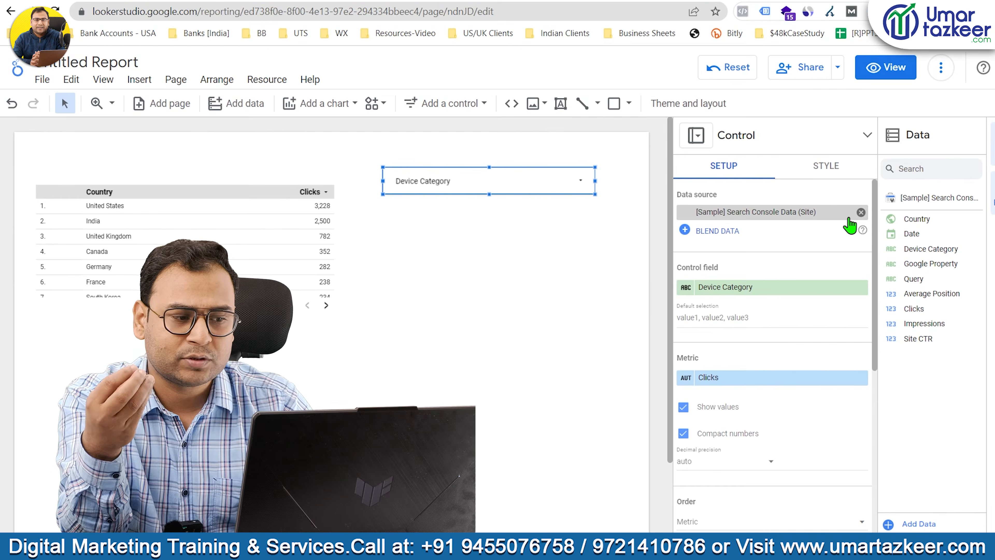
click(435, 183)
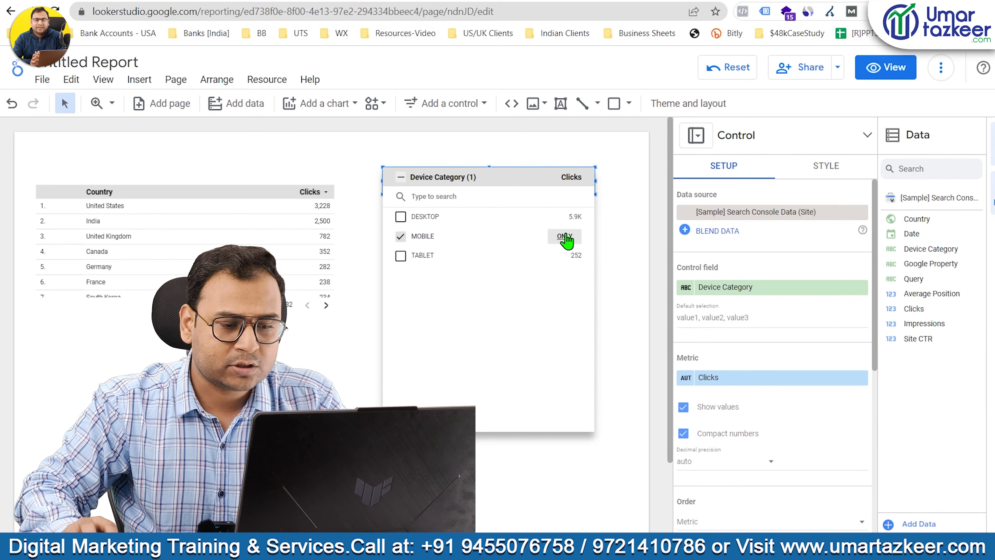
click(620, 235)
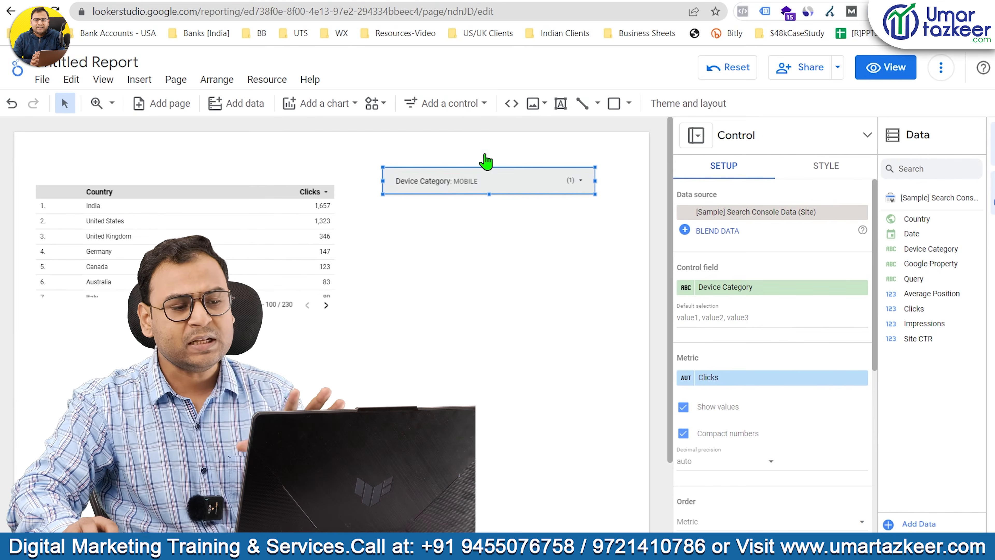
Delete the Device Category drop-down control from the report.
click(462, 103)
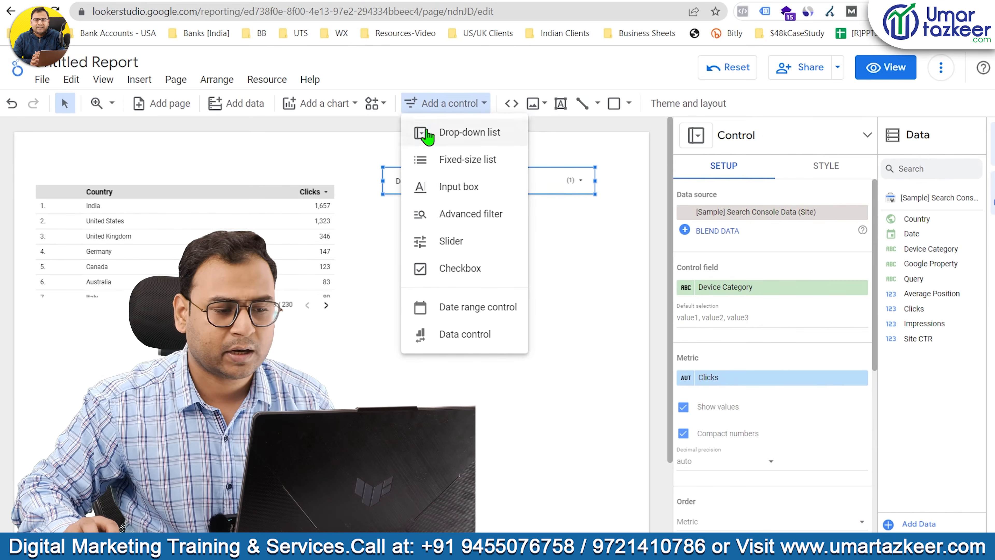
click(384, 254)
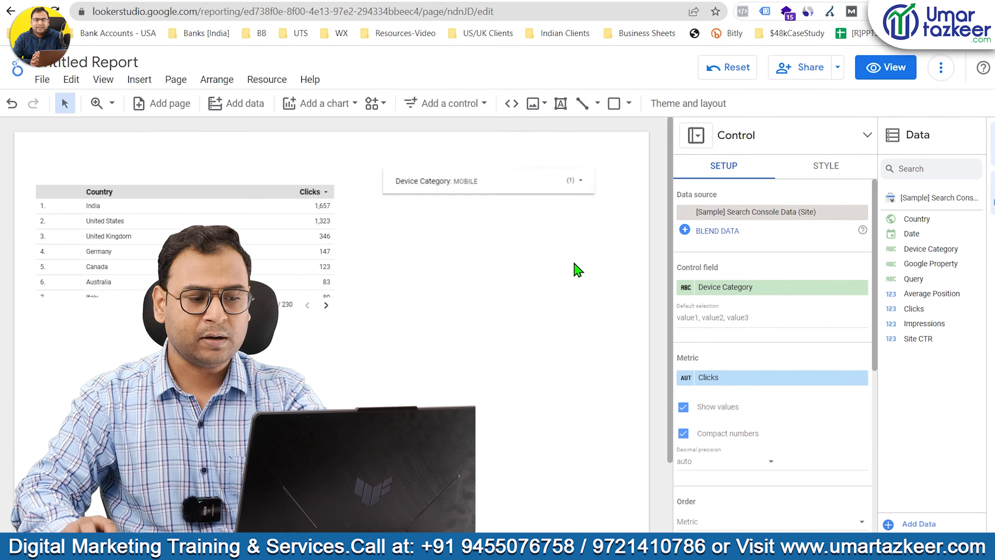
key(Delete)
Try a fixed-size list control on Device Category beside the table, enlarge it downward and remove it.
click(458, 112)
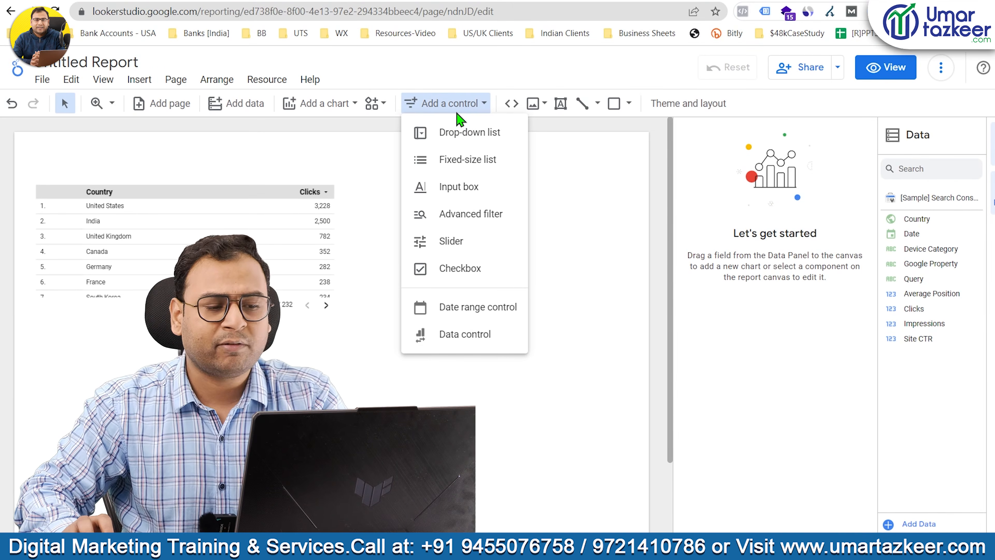
click(466, 143)
drag(375, 150, 590, 180)
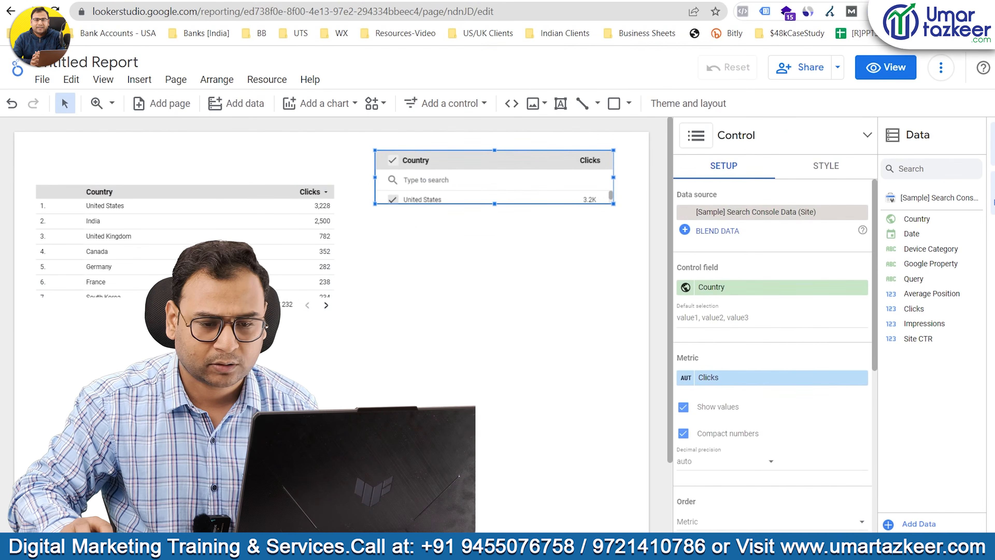
drag(936, 251, 744, 292)
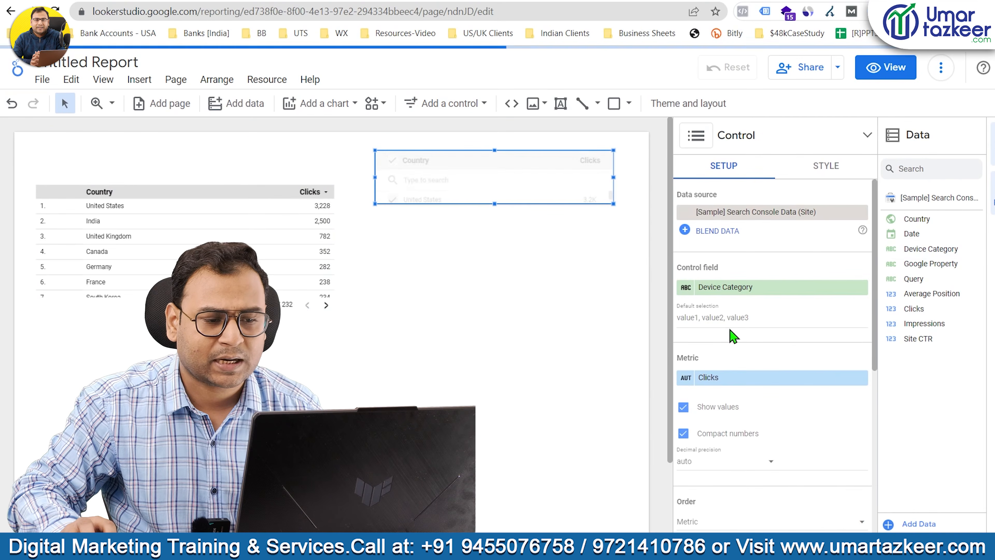
drag(495, 203, 494, 255)
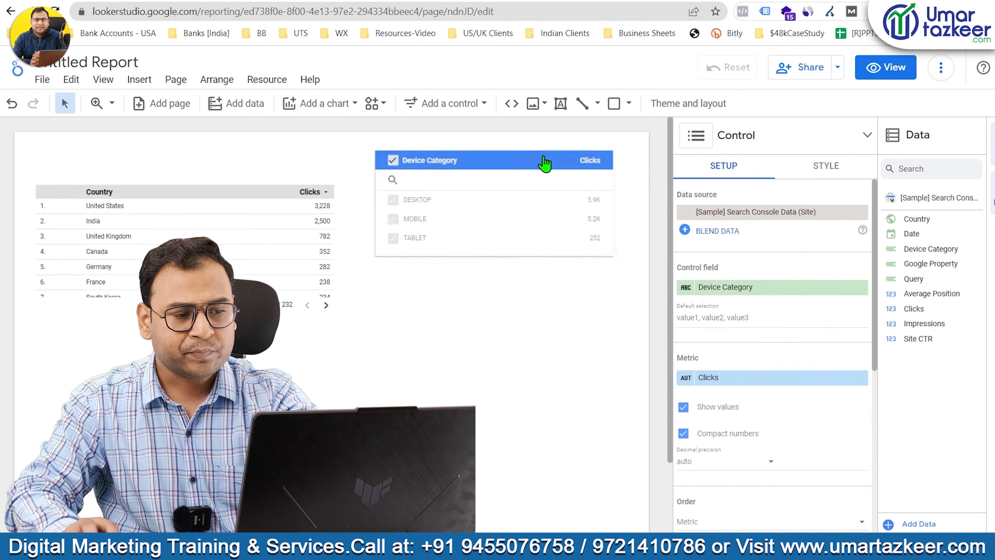
key(Delete)
Add an input box control beside the country clicks table.
click(468, 115)
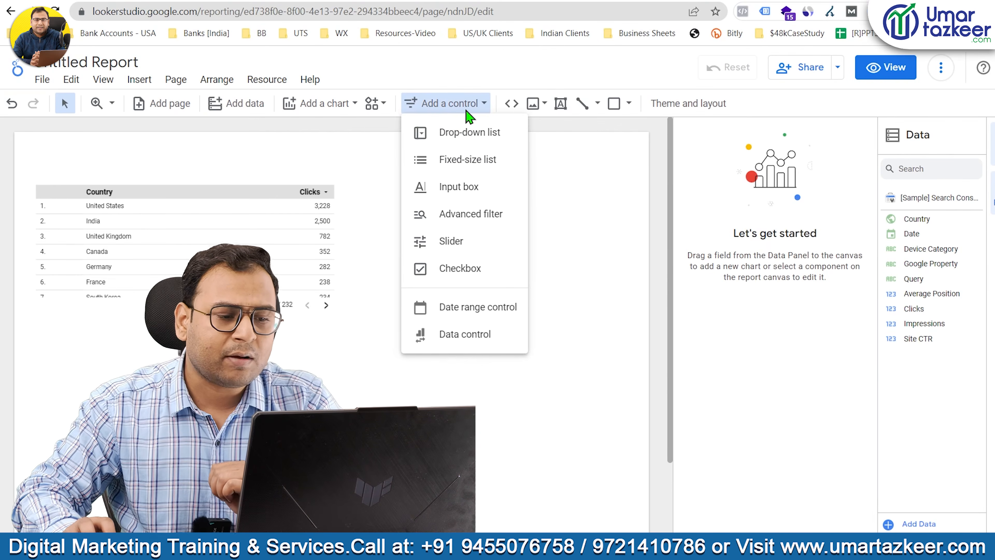
click(467, 186)
click(398, 168)
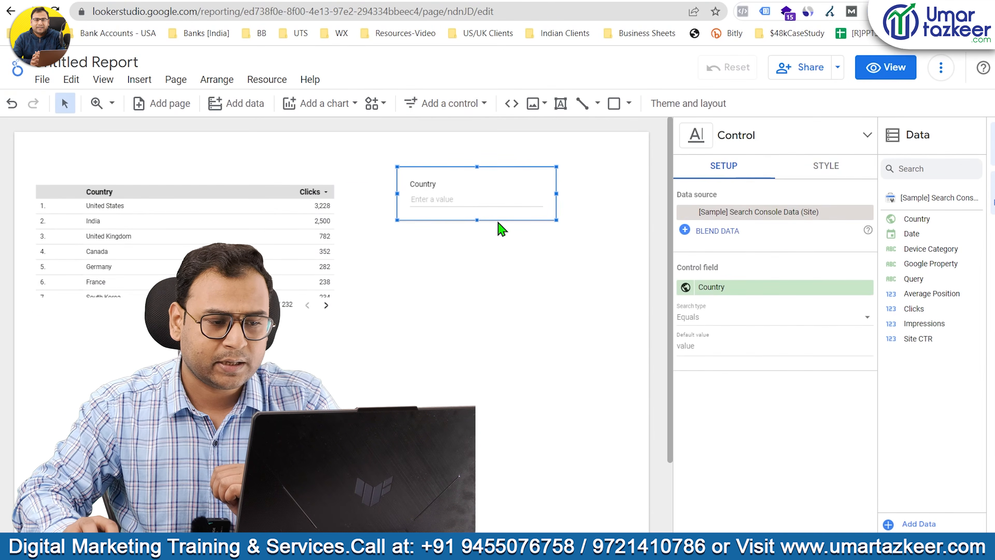
Set the input box's control field to Device Category, try filtering by Mobile and clear the value.
click(560, 195)
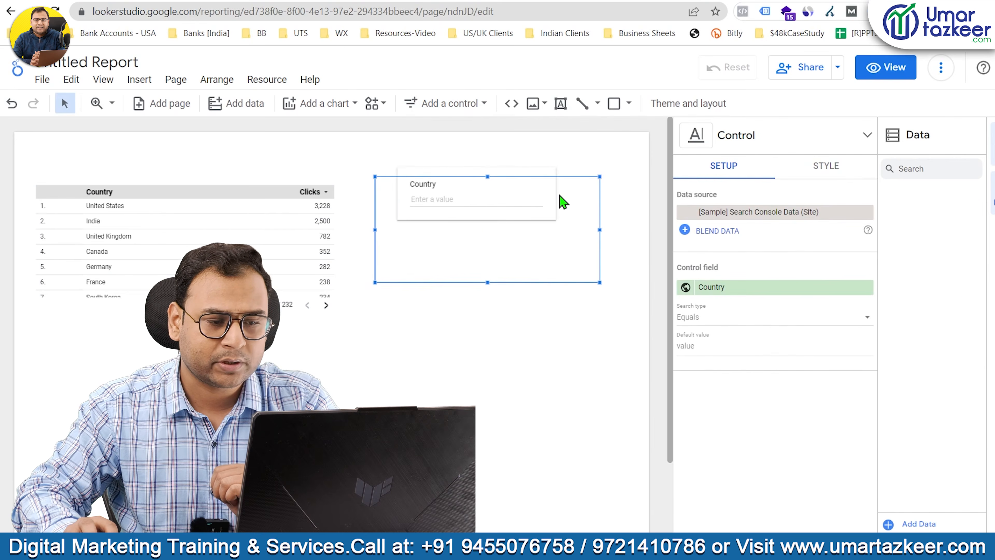
click(447, 160)
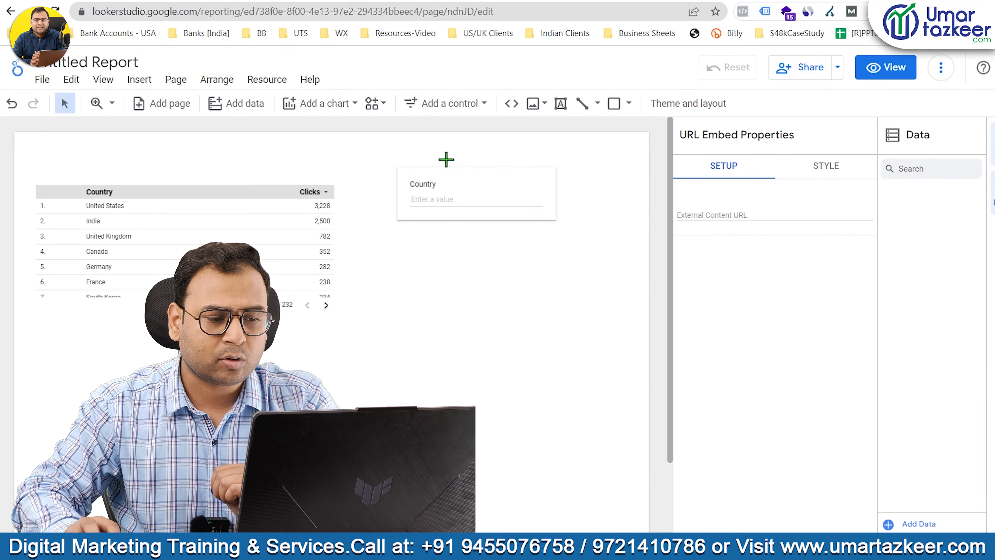
click(440, 184)
drag(939, 248, 771, 290)
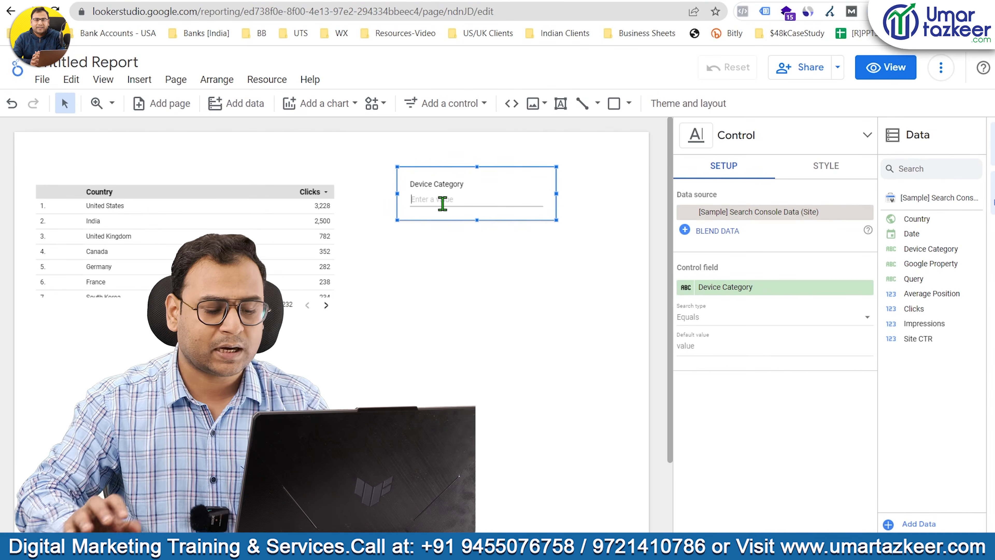
key(Return)
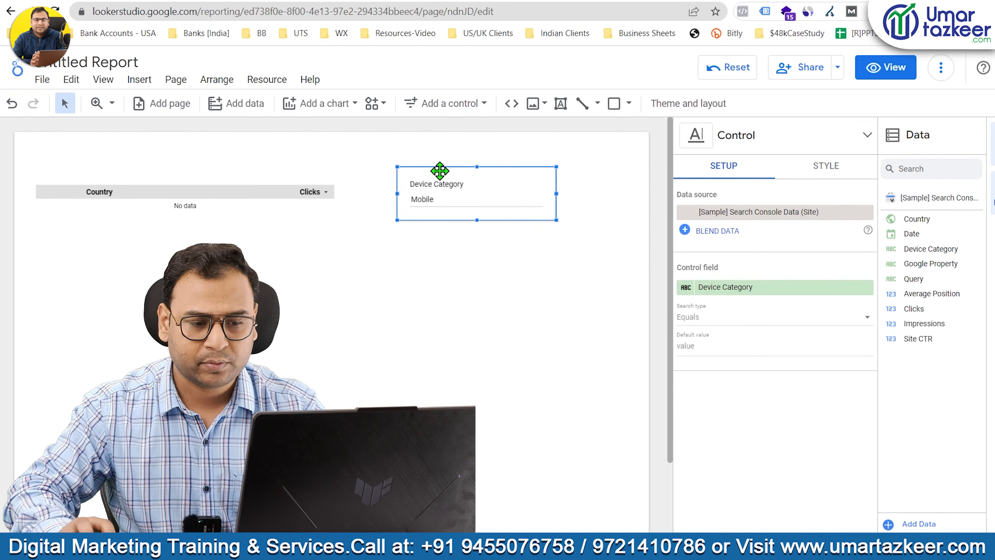
drag(439, 199, 387, 205)
key(BackSpace)
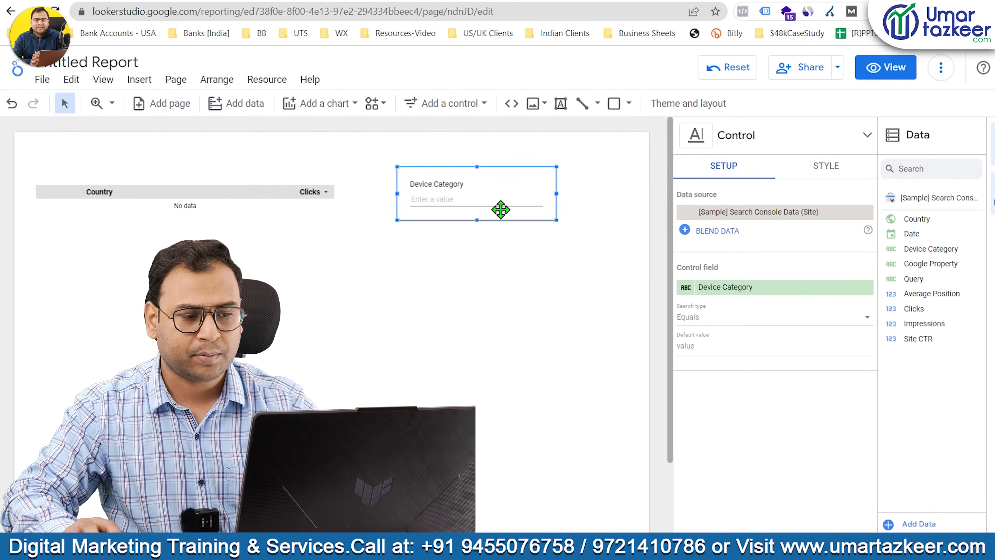
Change the input box's control field to Country and filter the table to Canada.
click(746, 288)
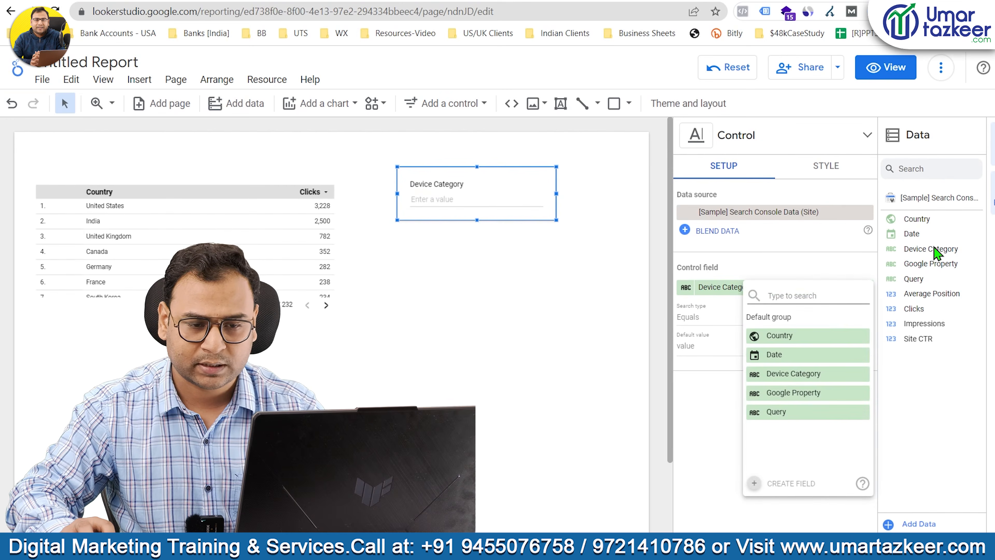
drag(937, 219, 736, 292)
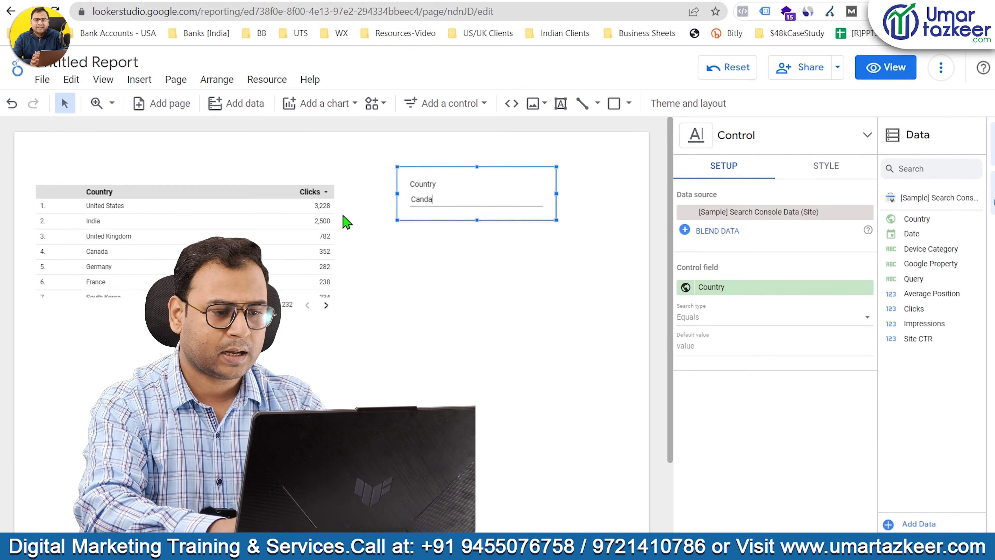
key(Return)
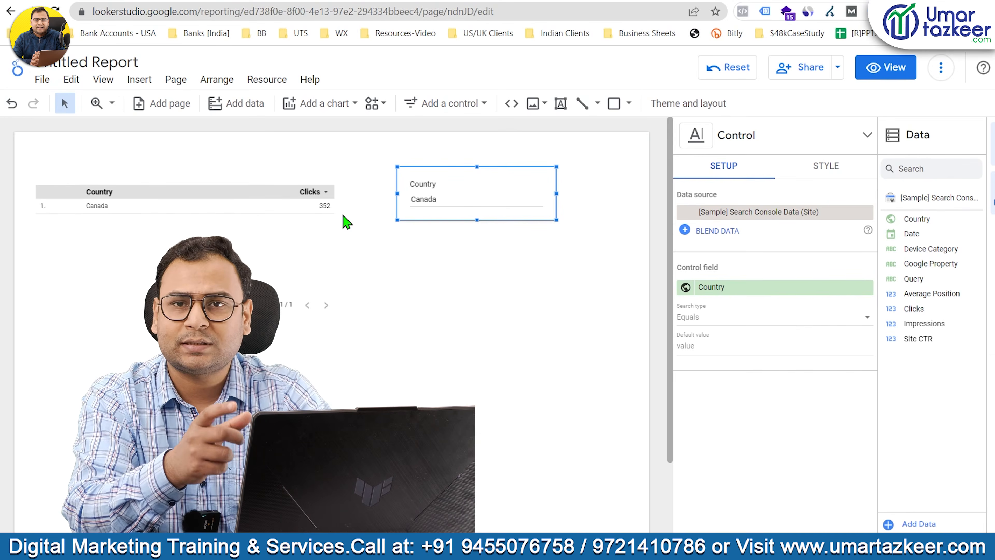
click(563, 338)
click(470, 200)
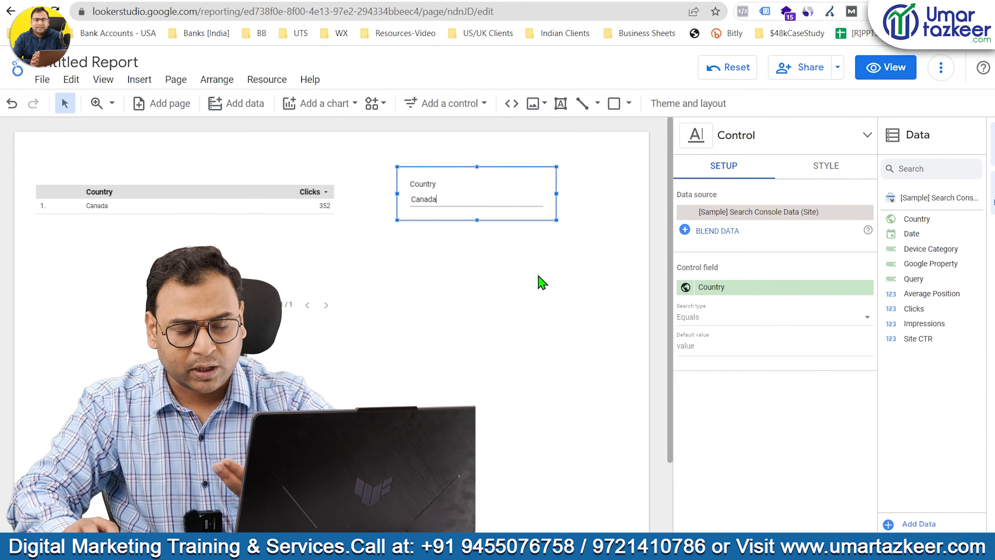
Add a Device Category drop-down control below the Country input box and open its list of values.
click(446, 103)
click(446, 187)
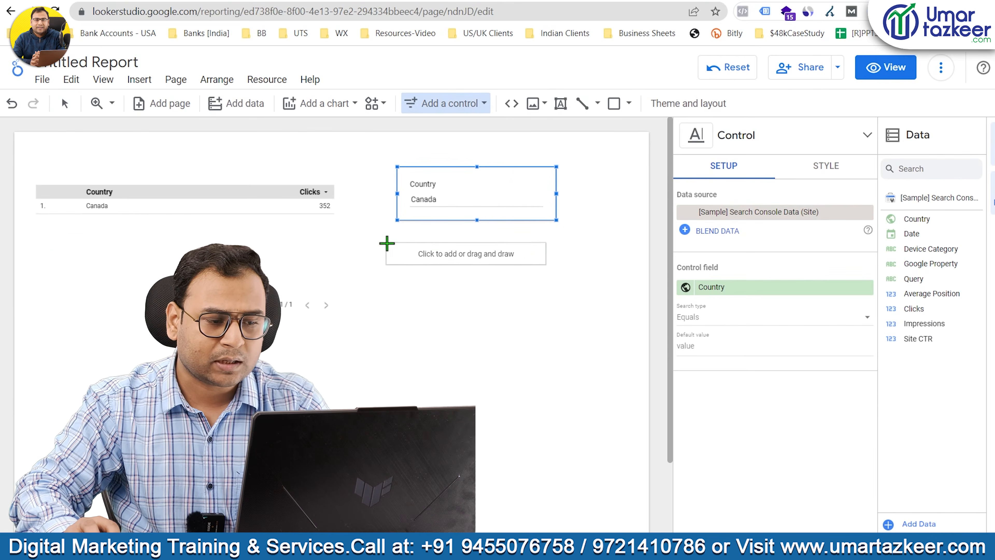
drag(387, 244, 573, 295)
click(484, 271)
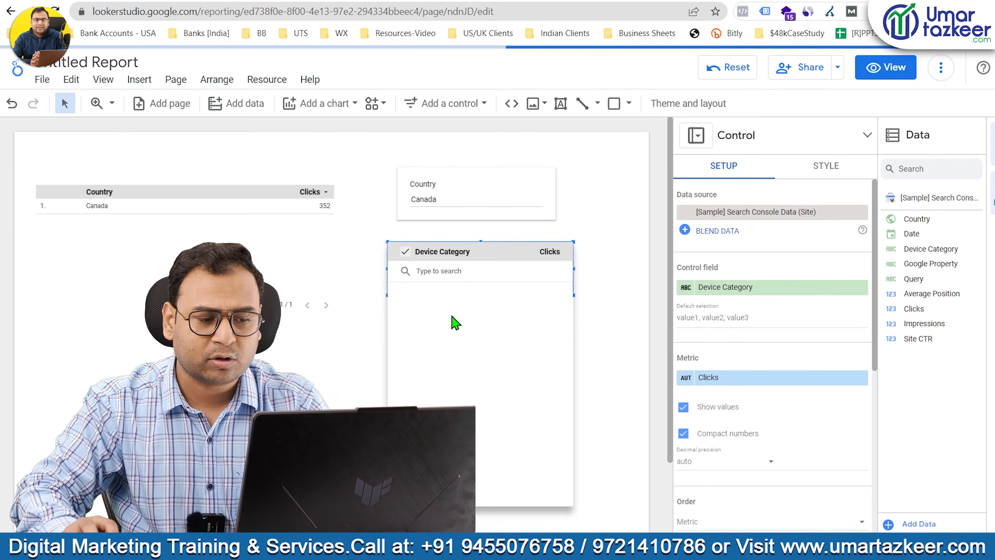
click(274, 305)
click(490, 184)
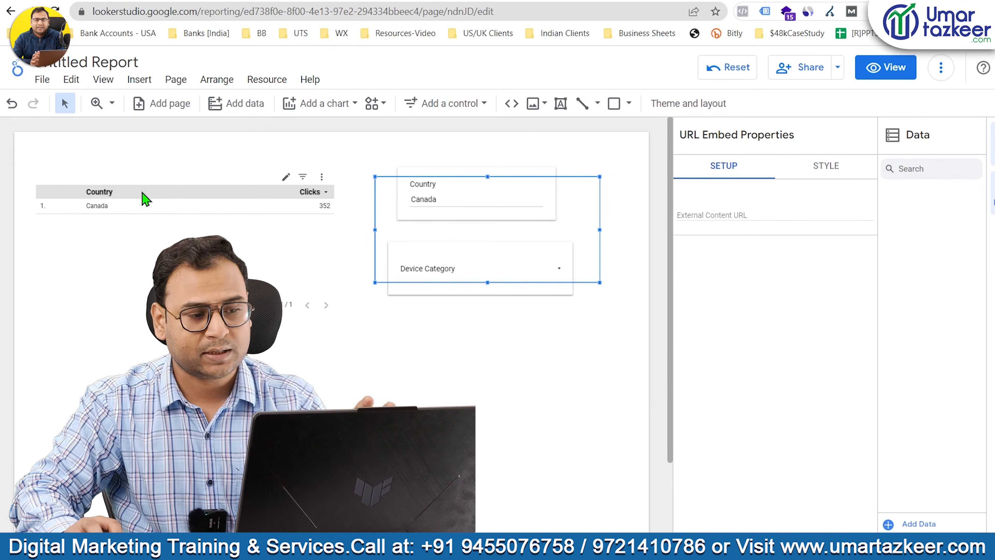
click(511, 203)
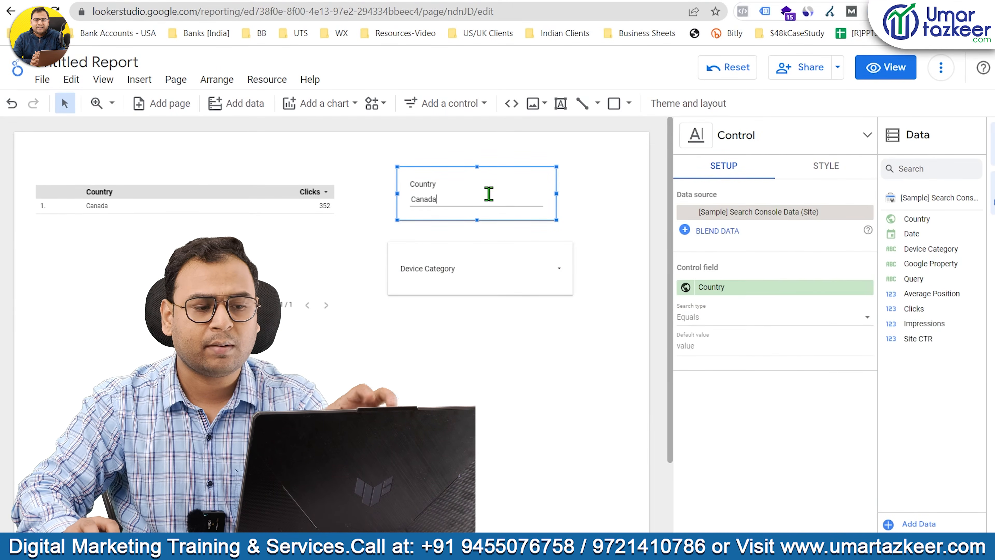
click(579, 168)
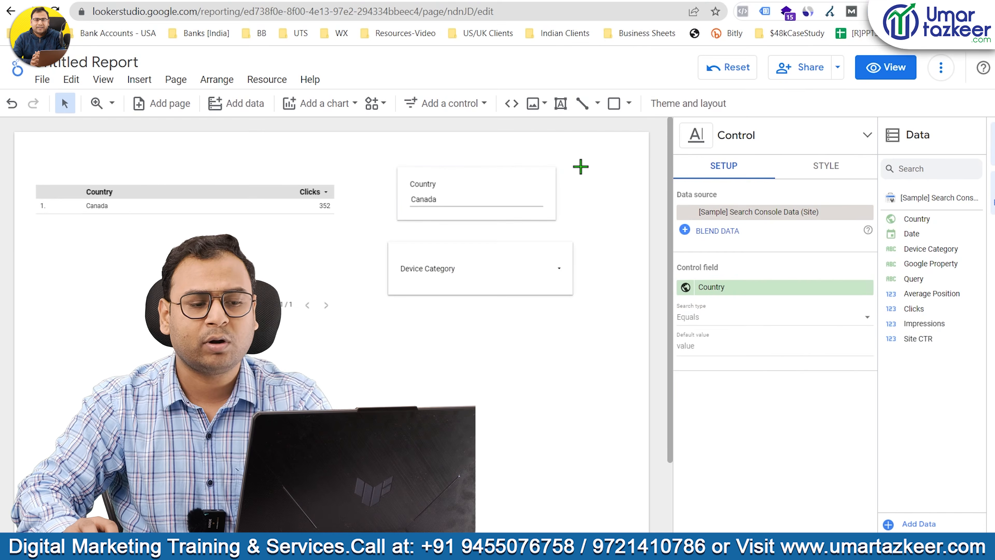
Try placing a data control below the table and the other controls, and remove it.
click(461, 113)
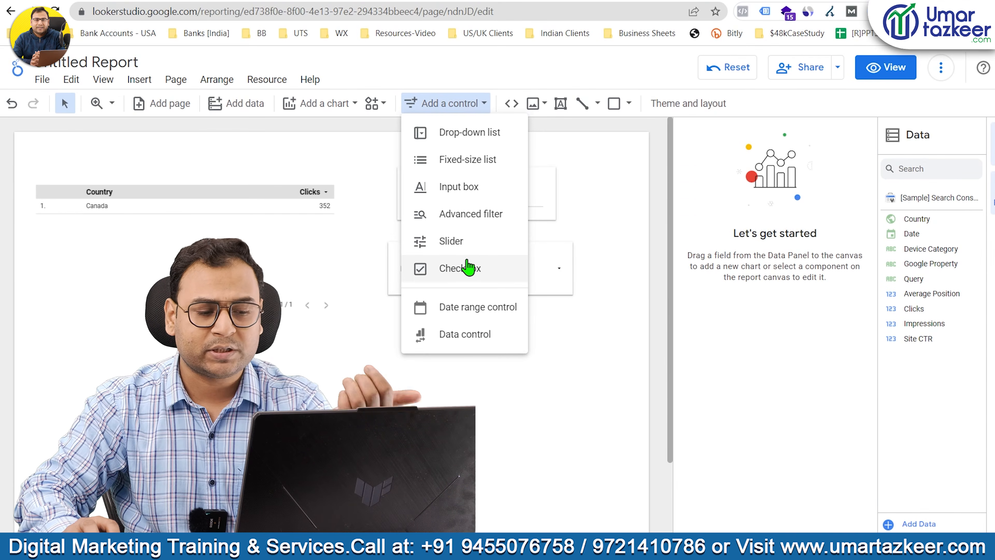
click(466, 337)
drag(262, 366, 525, 418)
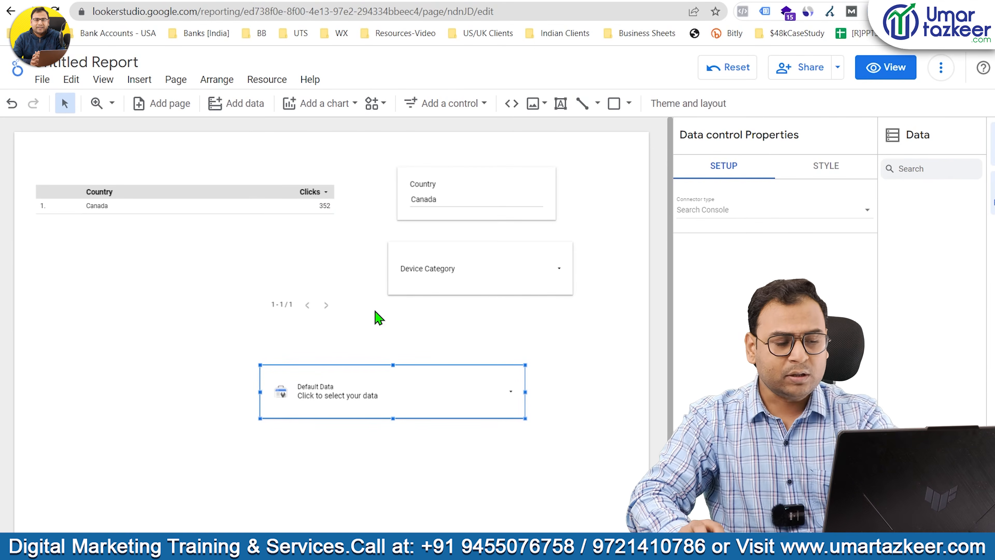
key(Delete)
Delete the Device Category drop-down below the Country input box.
click(475, 278)
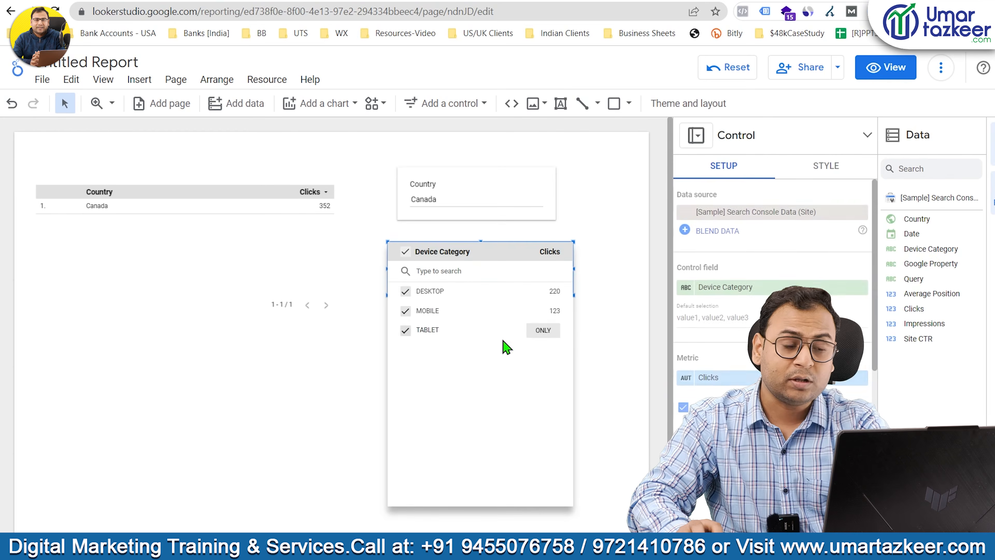
click(613, 292)
click(562, 251)
key(Delete)
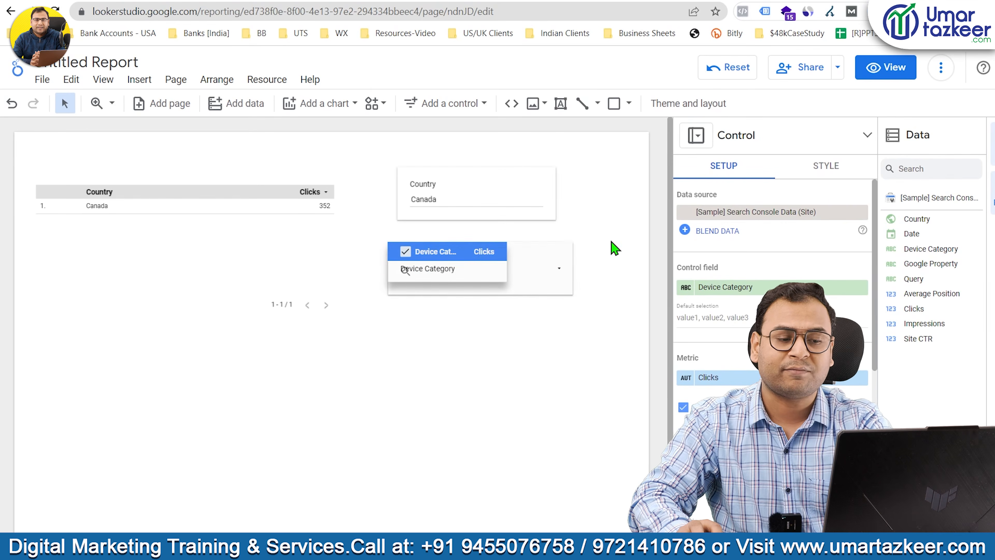
click(613, 310)
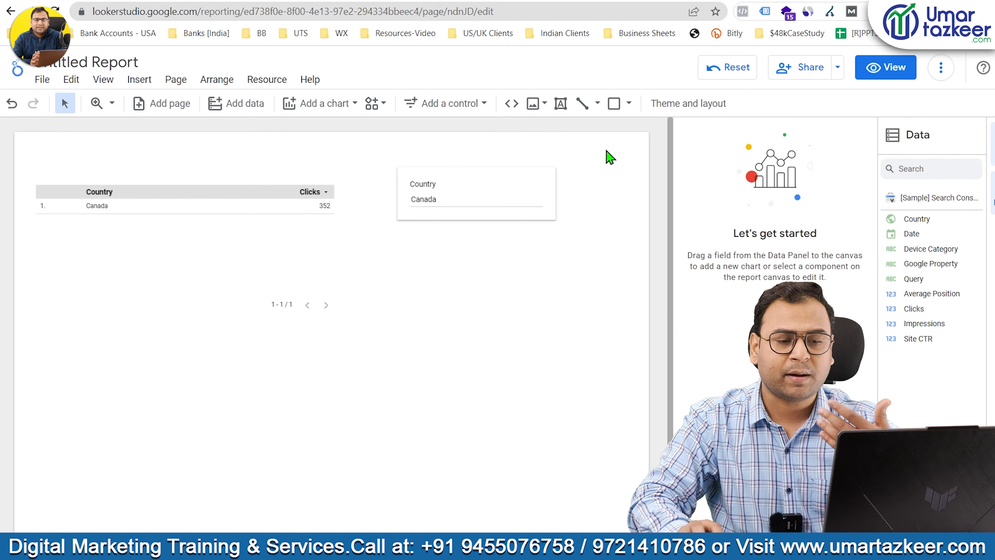
Switch the report to view mode and clear Canada from the Country input box.
click(886, 67)
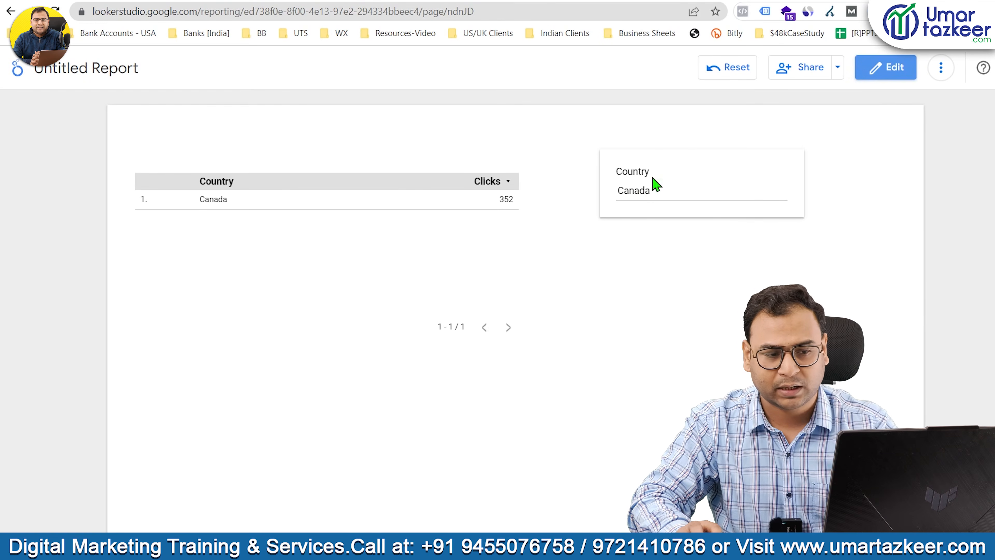
double_click(656, 184)
key(BackSpace)
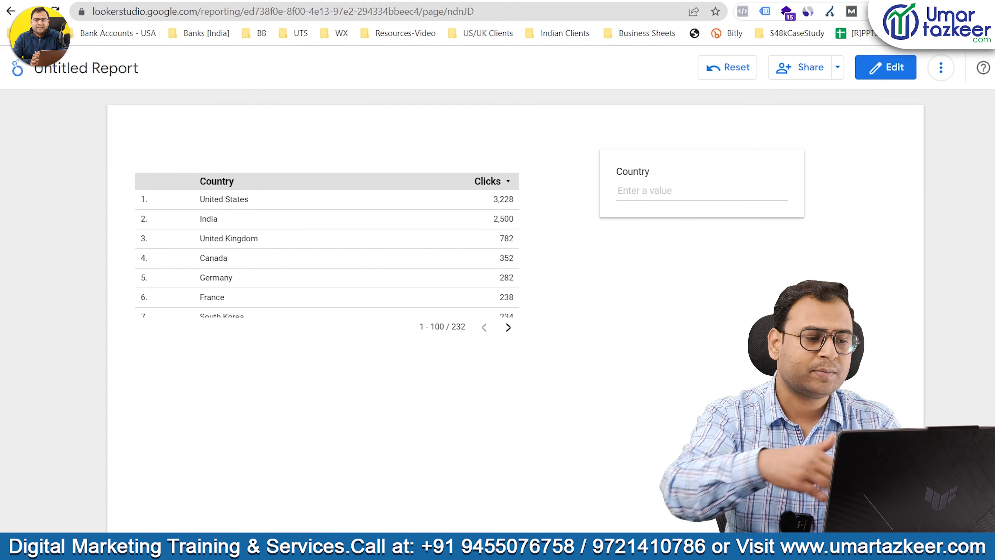
Return to edit mode and set the country clicks table to 500 rows per page.
scroll(429, 258, down, 20)
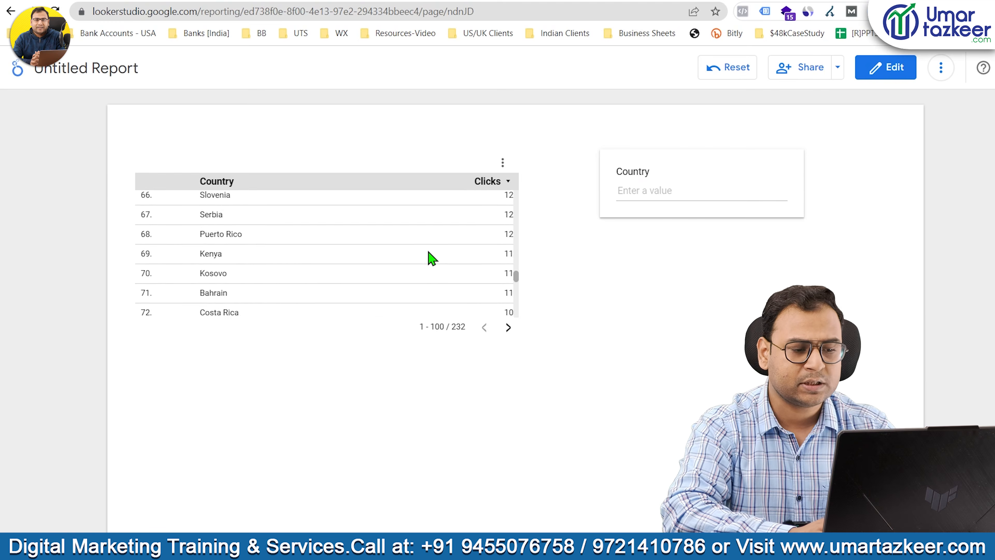
scroll(349, 265, down, 3)
scroll(348, 265, up, 3)
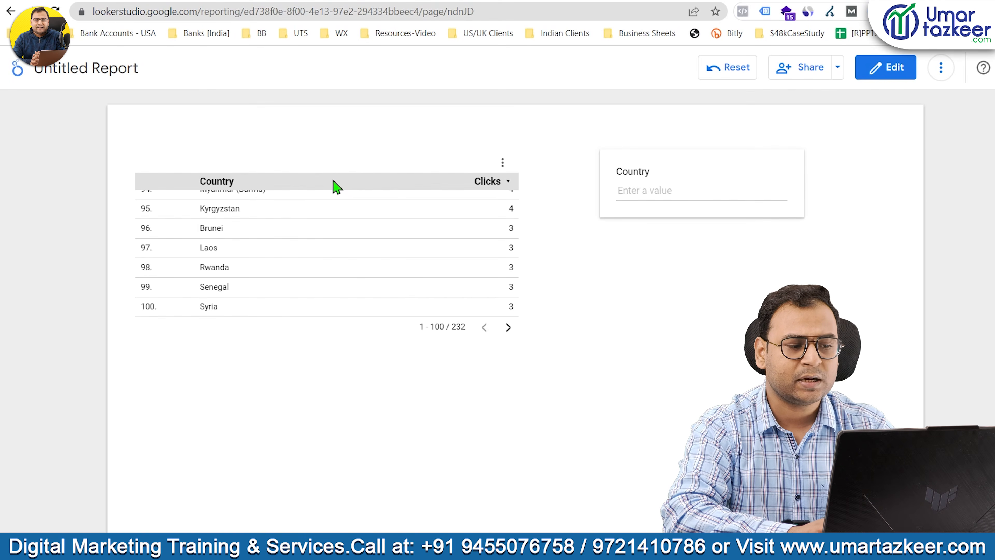
click(886, 74)
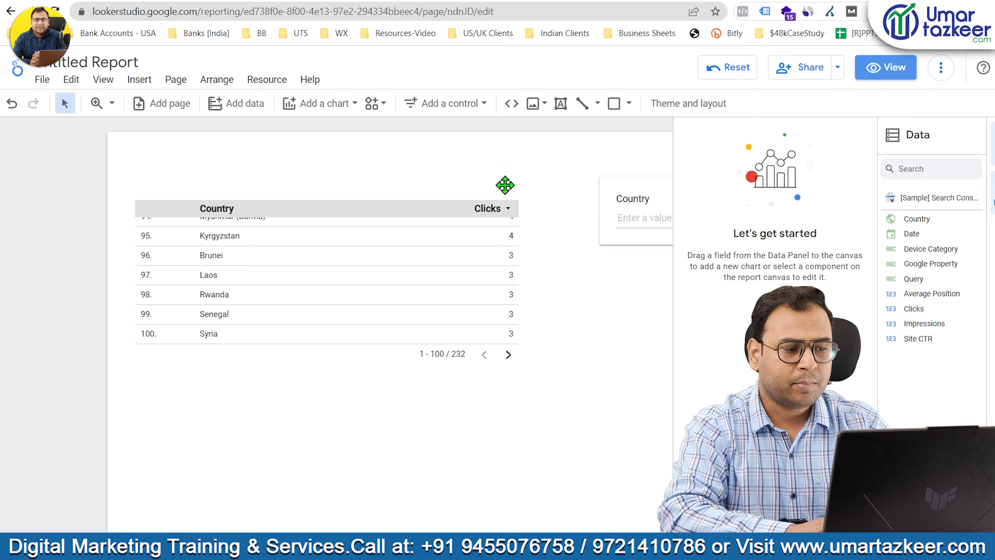
click(292, 196)
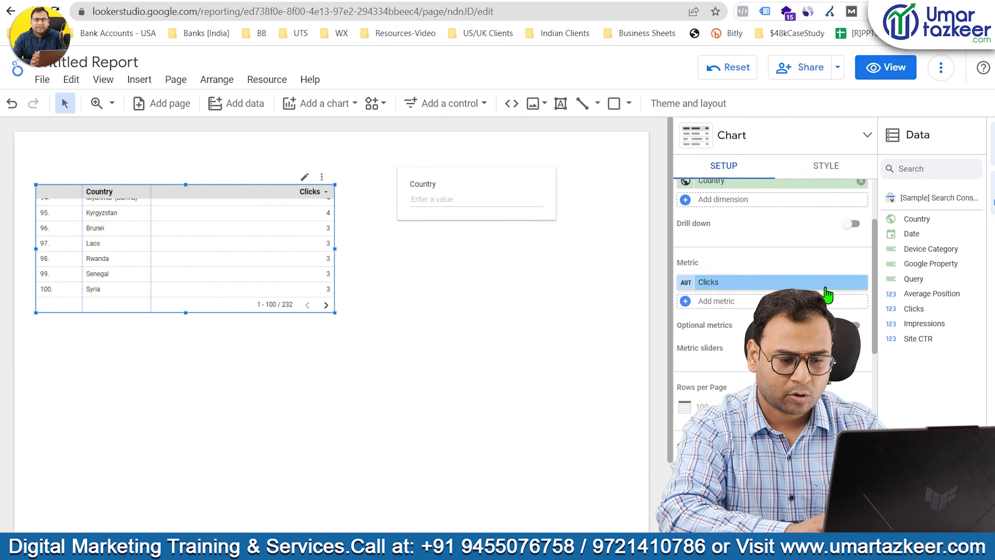
scroll(712, 269, down, 3)
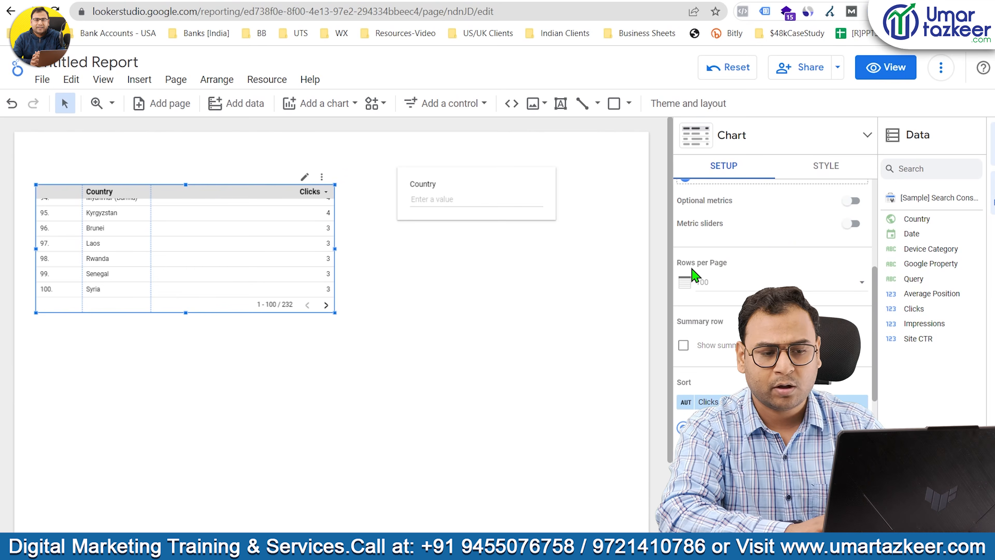
click(731, 287)
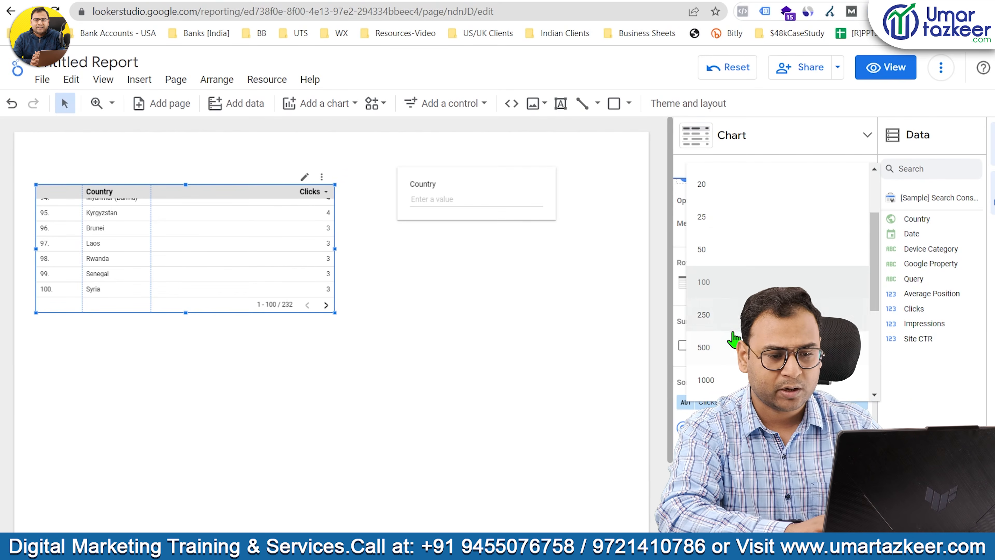
click(730, 351)
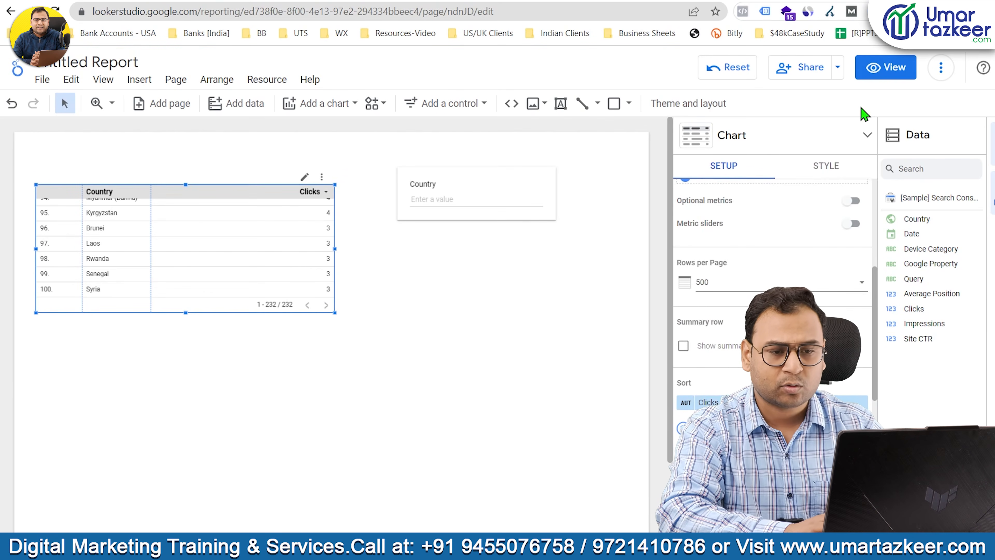
Check the country table's rows down to the last one in view mode and return to editing.
click(886, 67)
scroll(436, 256, down, 20)
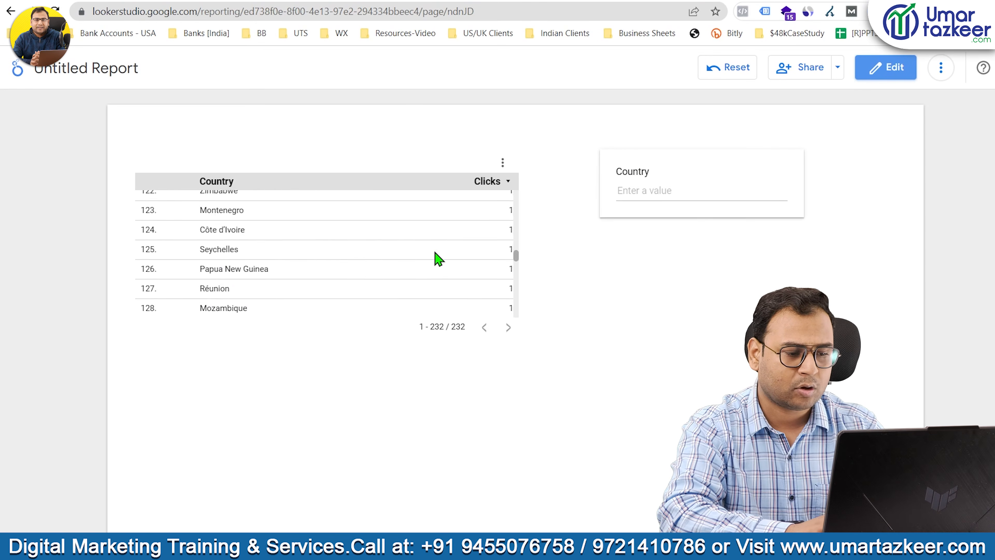
scroll(439, 258, up, 5)
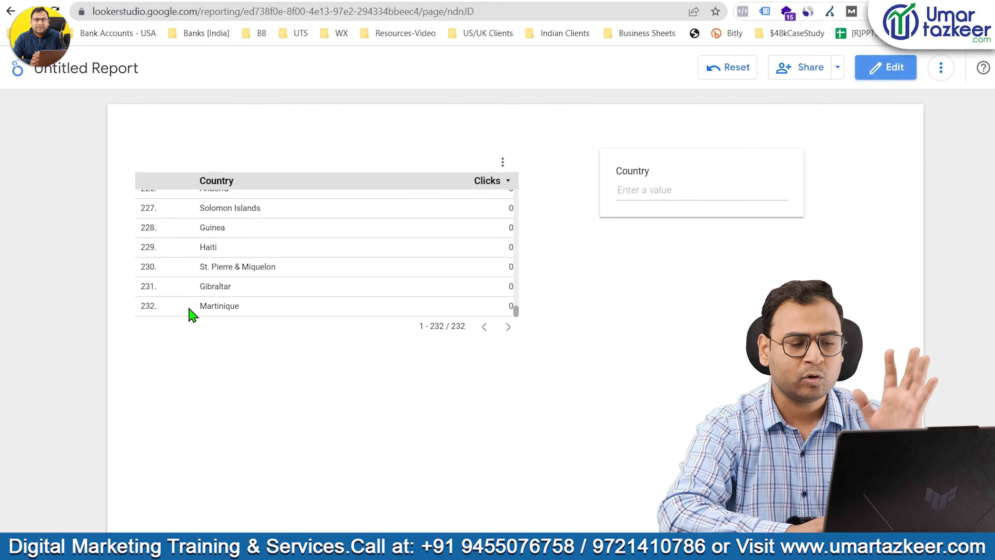
scroll(192, 312, up, 20)
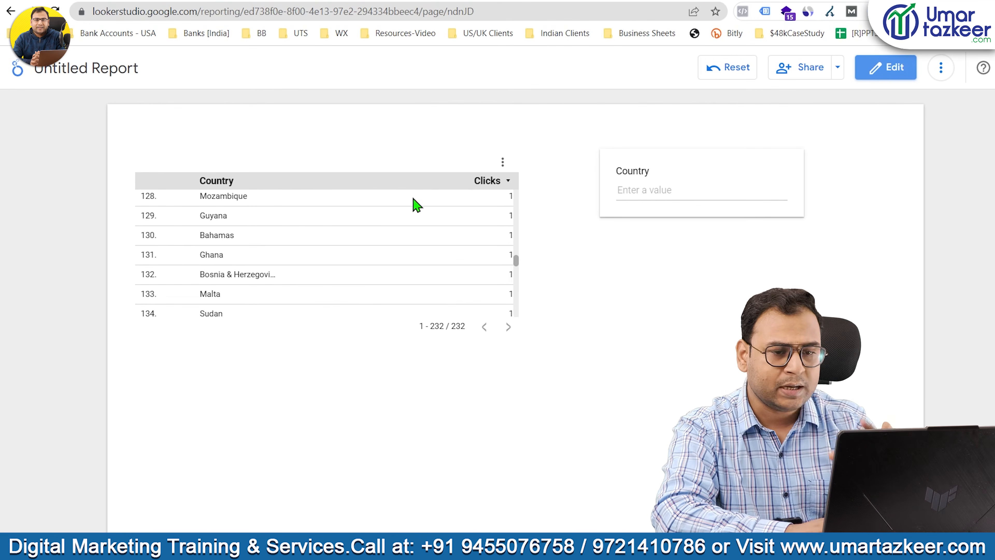
click(883, 69)
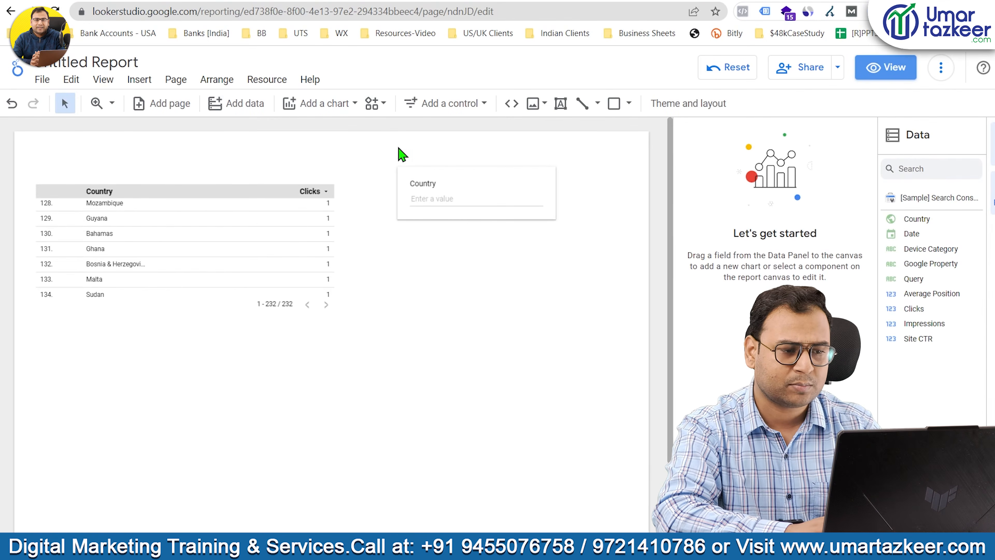